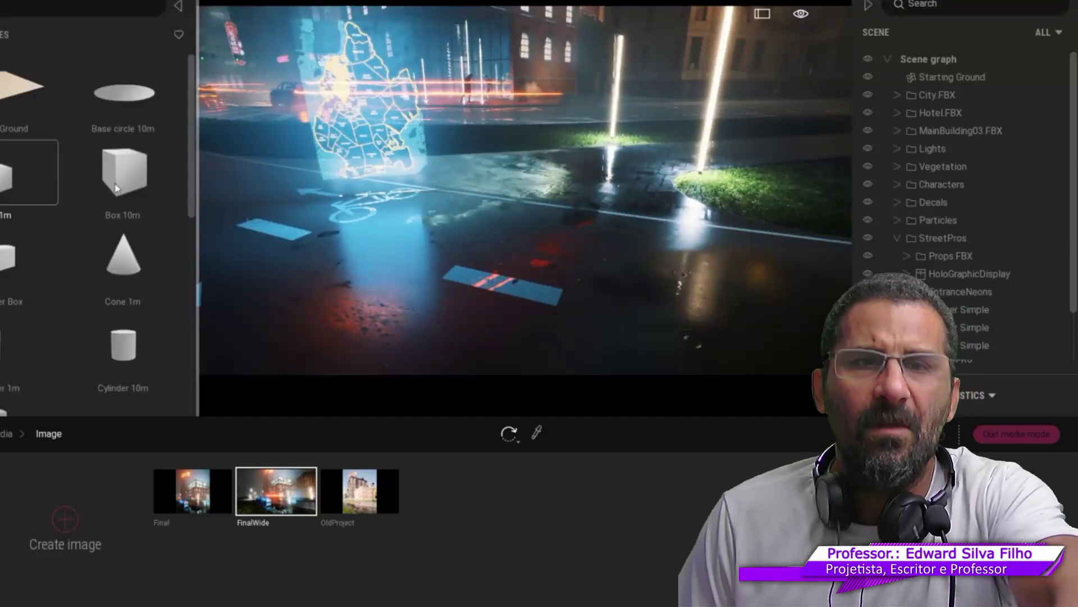
# Place a box beside the street and attach the Gate Gallery Poster Simple to its face
pyautogui.moveTo(123, 172); pyautogui.dragTo(635, 208)
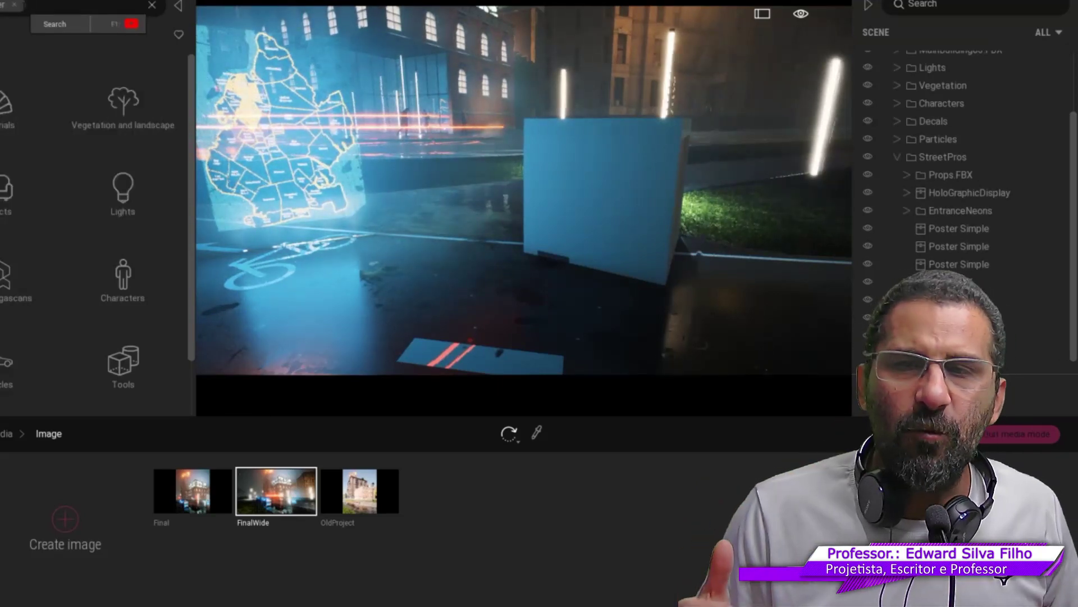
pyautogui.click(178, 34)
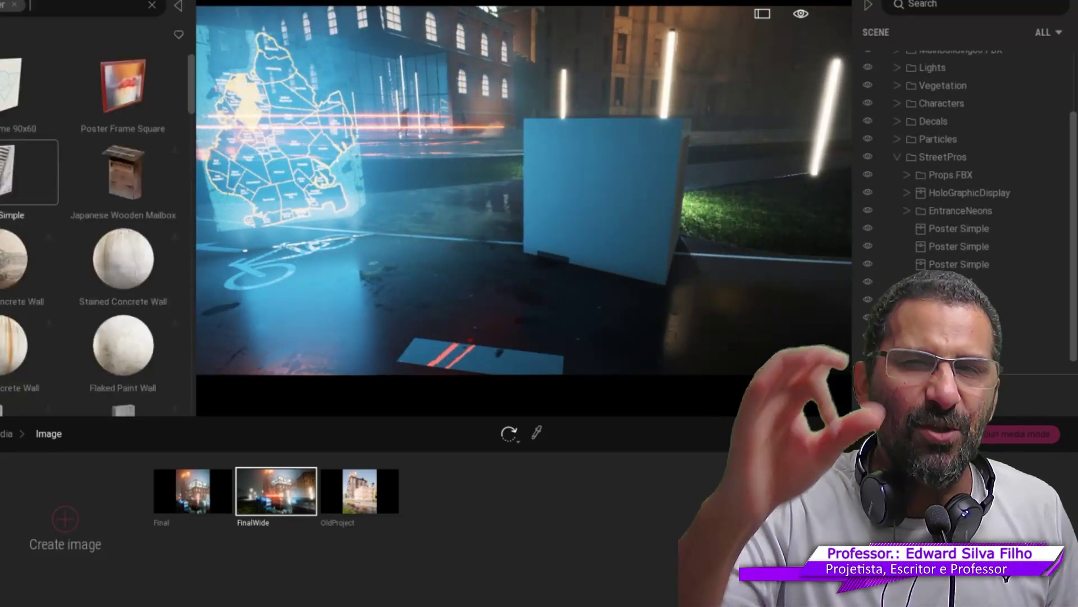
pyautogui.moveTo(145, 182); pyautogui.dragTo(595, 163)
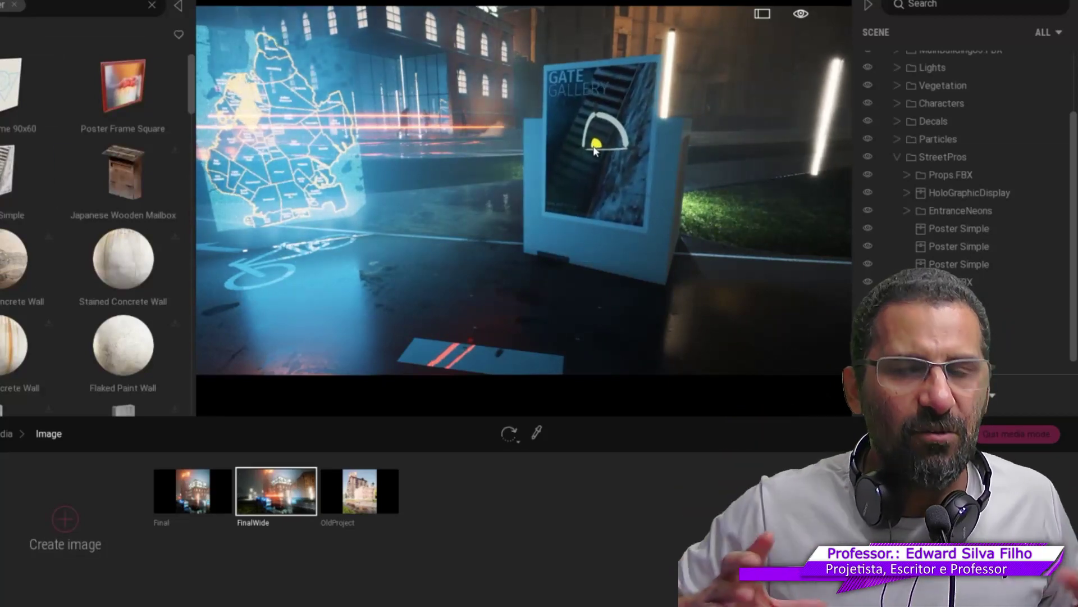
pyautogui.click(716, 167)
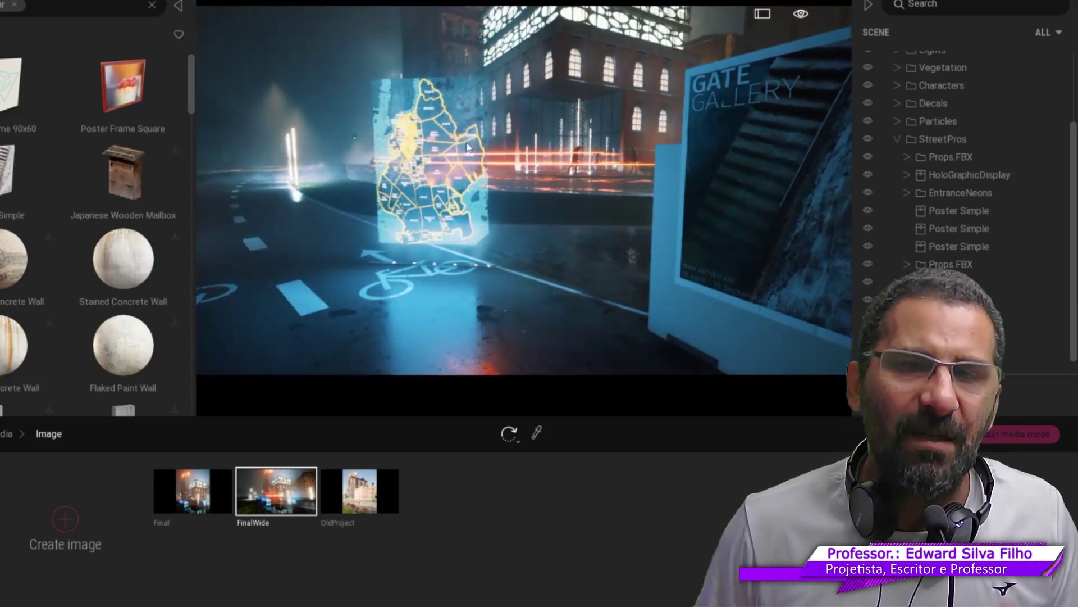
# Pick the Gate Gallery poster with the eyedropper to show its MI_Picture47 material settings
pyautogui.moveTo(468, 147); pyautogui.dragTo(544, 434)
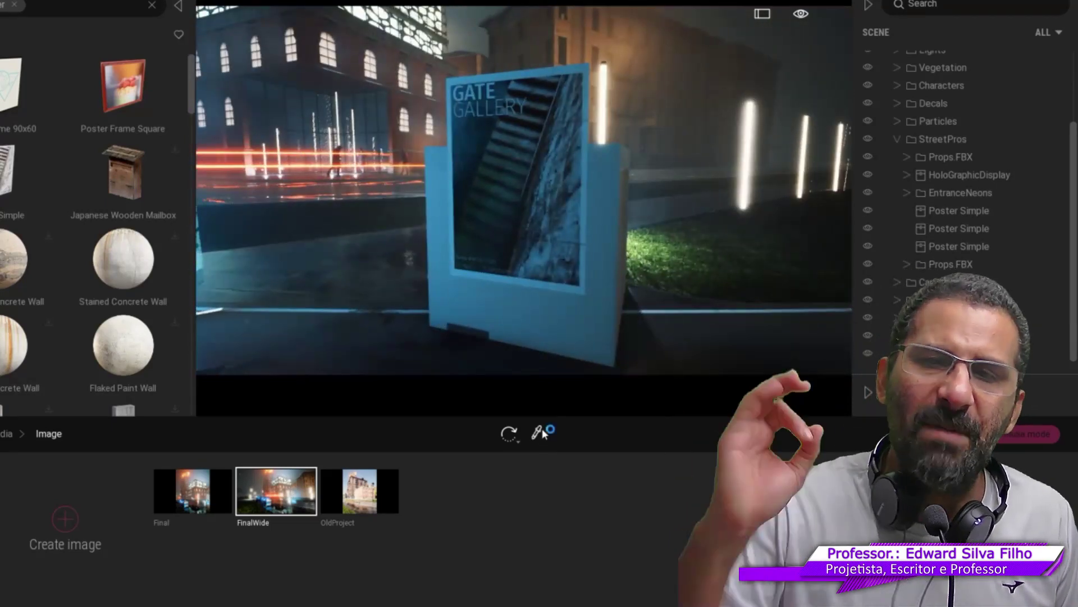
pyautogui.click(544, 434)
pyautogui.click(528, 220)
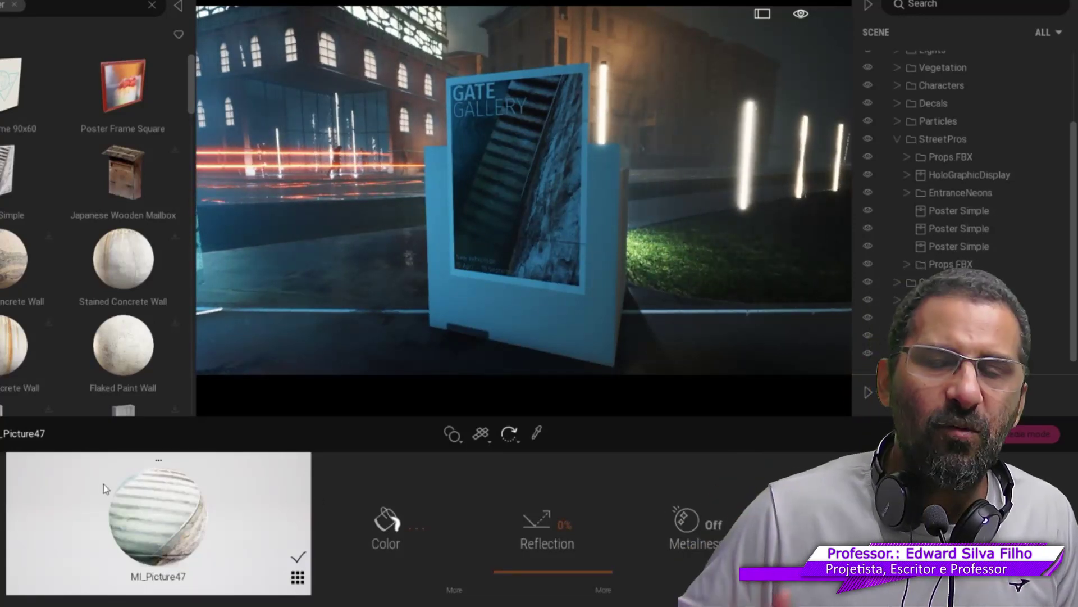
# Fly around the holographic map display with WASD to inspect it
pyautogui.moveTo(655, 205); pyautogui.dragTo(506, 208, button='right')
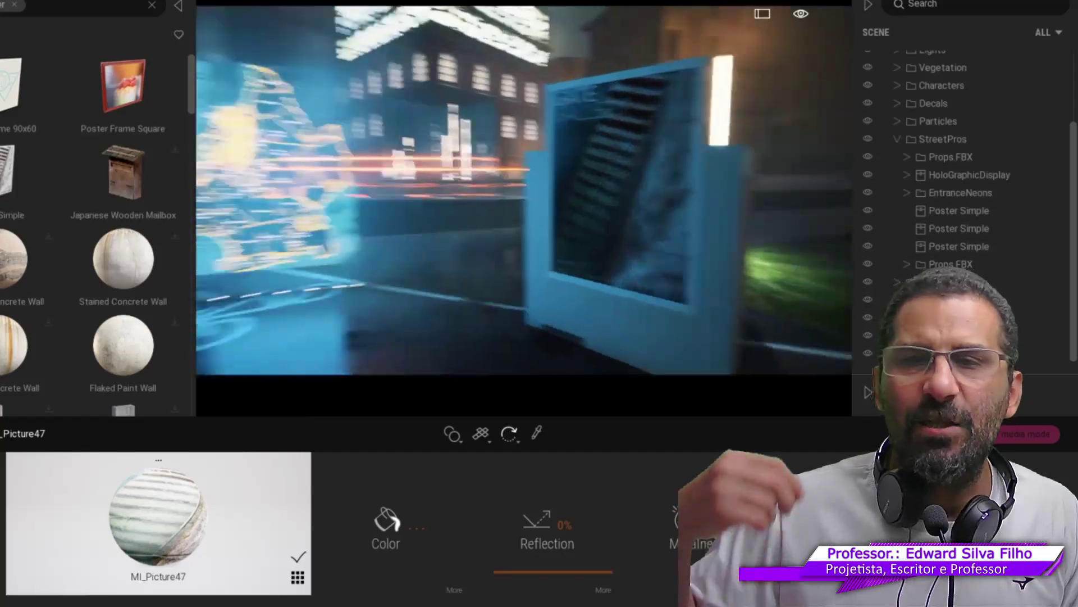
pyautogui.press('w')
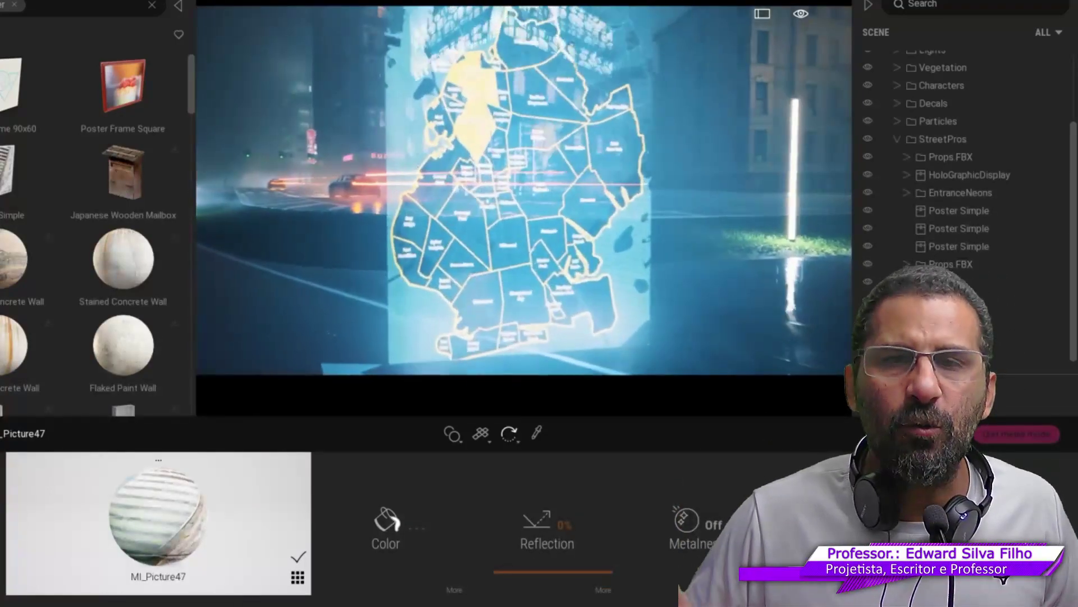
pyautogui.press('w')
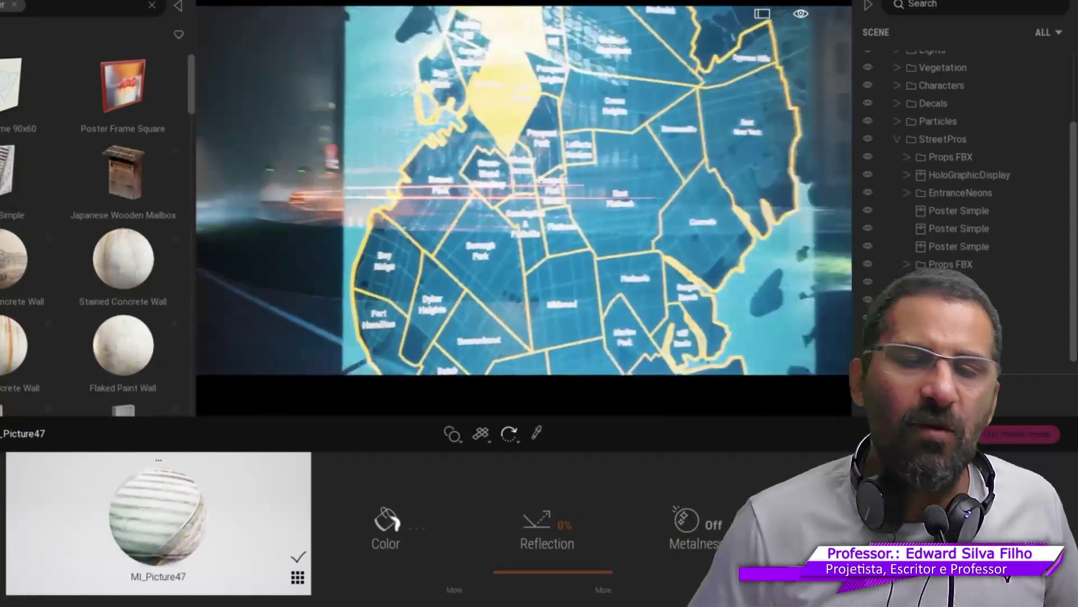
pyautogui.press('s')
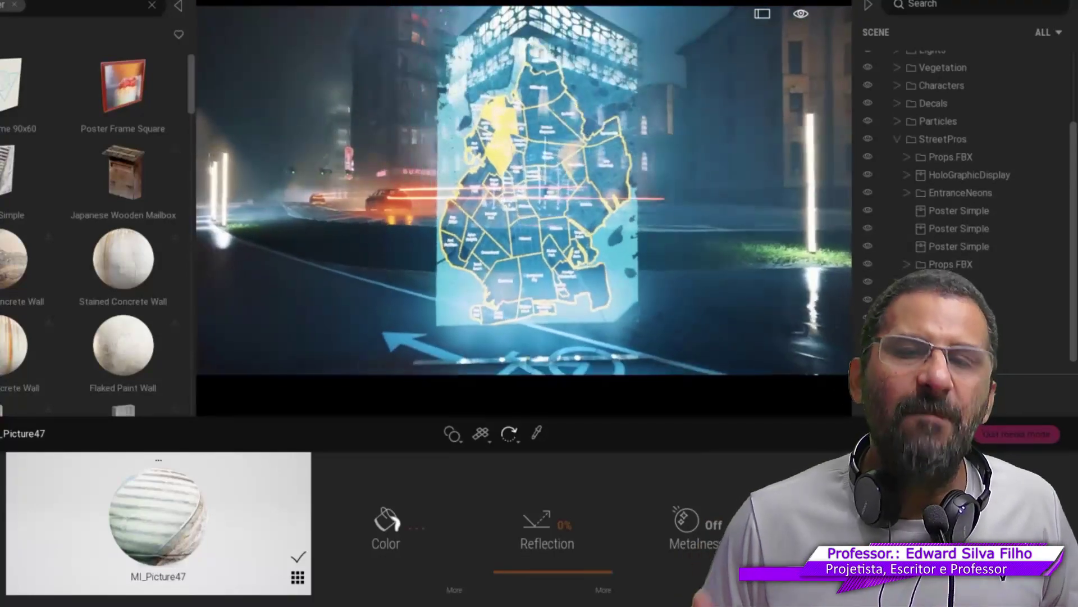
pyautogui.press('d')
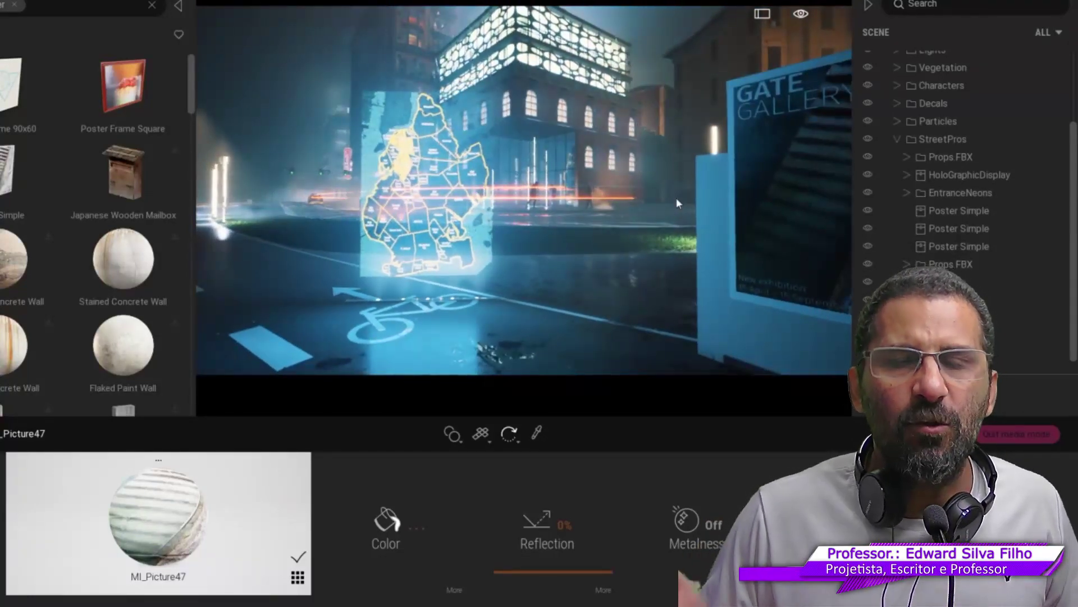
pyautogui.press('a')
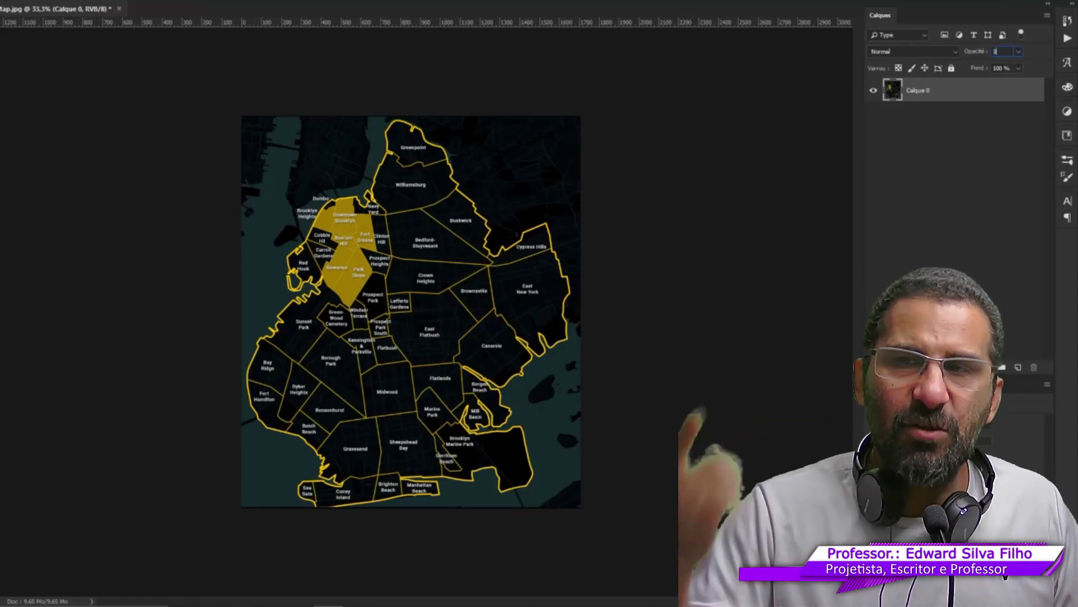
# Set the Calque 0 map layer's opacity to 30%
pyautogui.write('0')
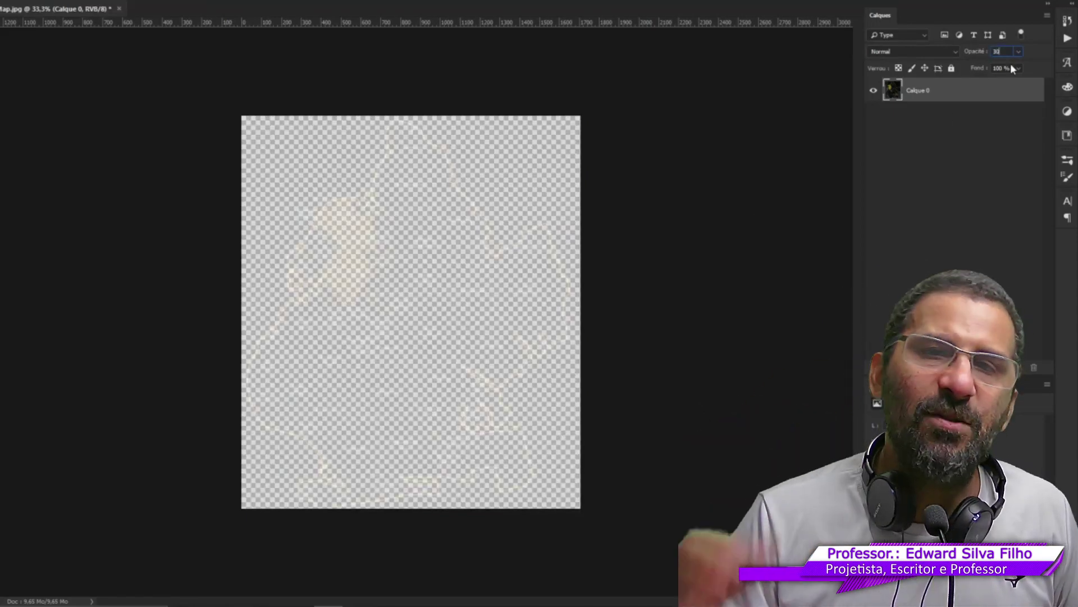
pyautogui.click(995, 121)
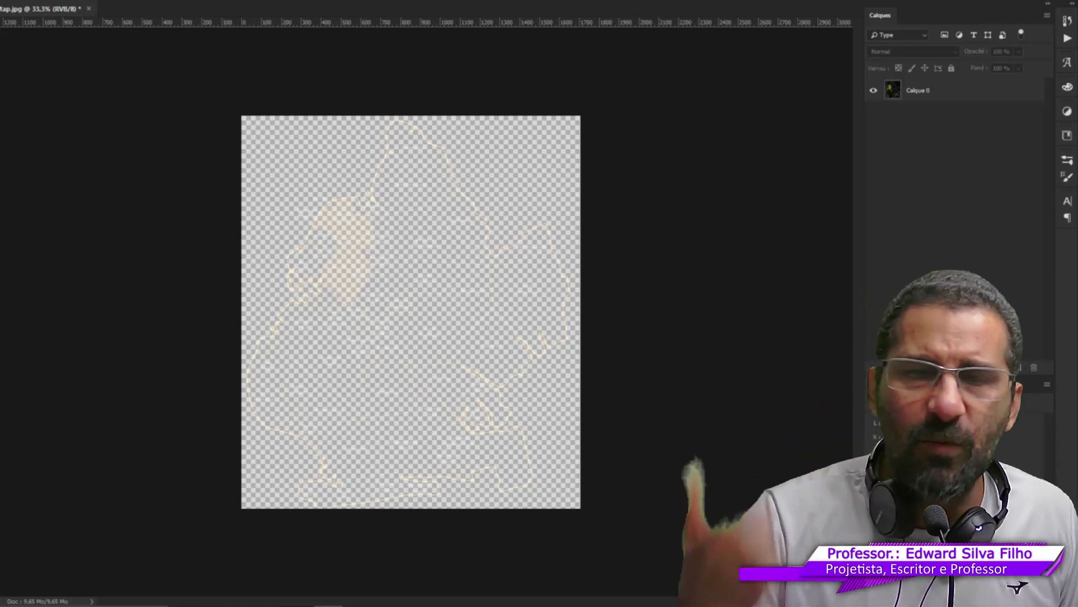
pyautogui.hotkey('alt', 'f')
# Save the faded map as a PNG, overwriting Opa30.png
pyautogui.click(17, 104)
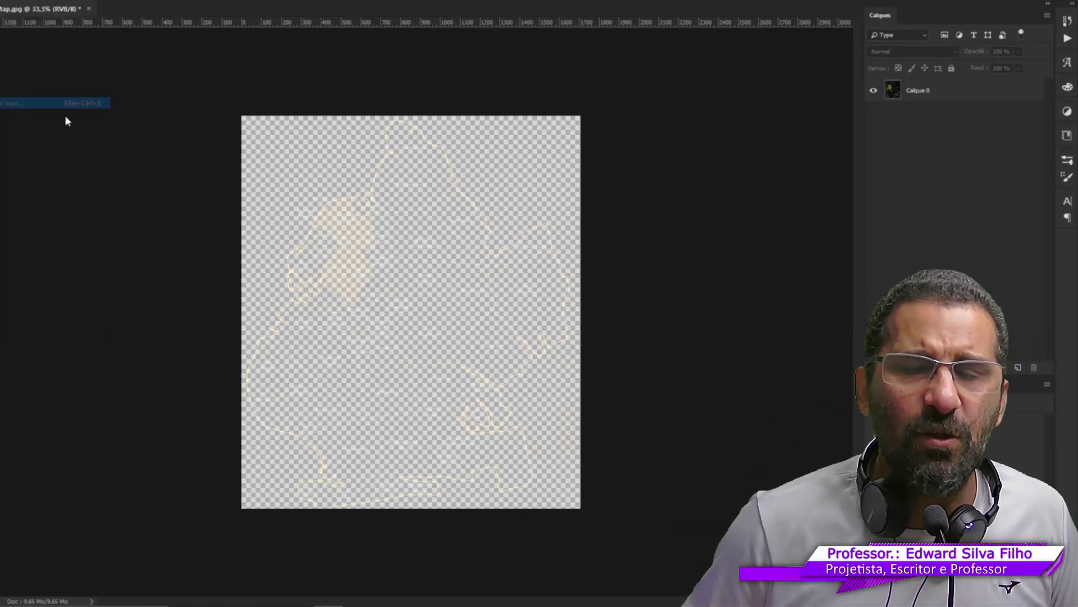
pyautogui.click(117, 458)
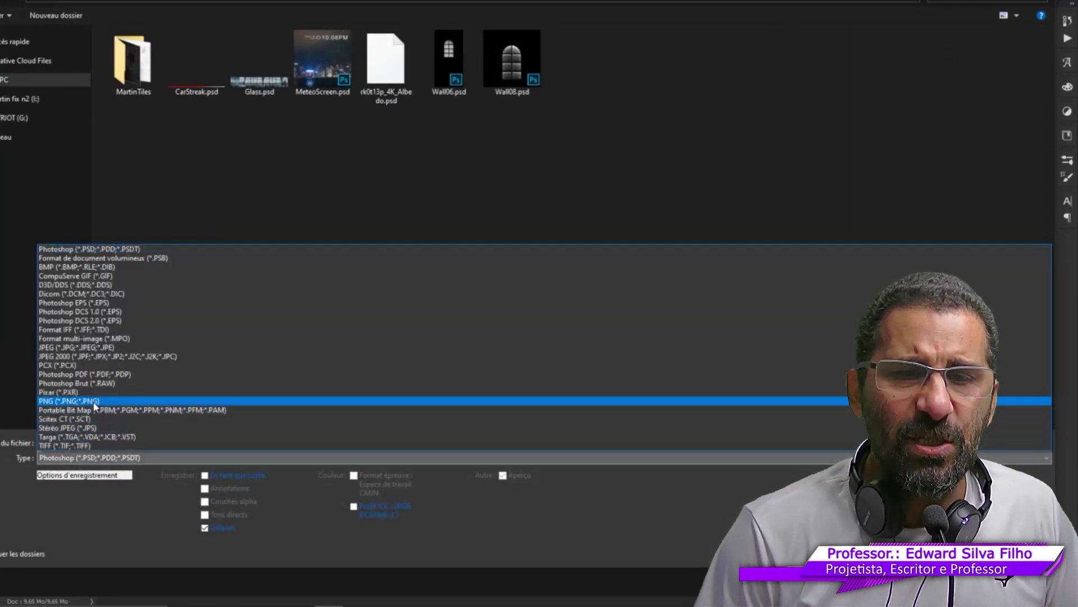
pyautogui.click(113, 397)
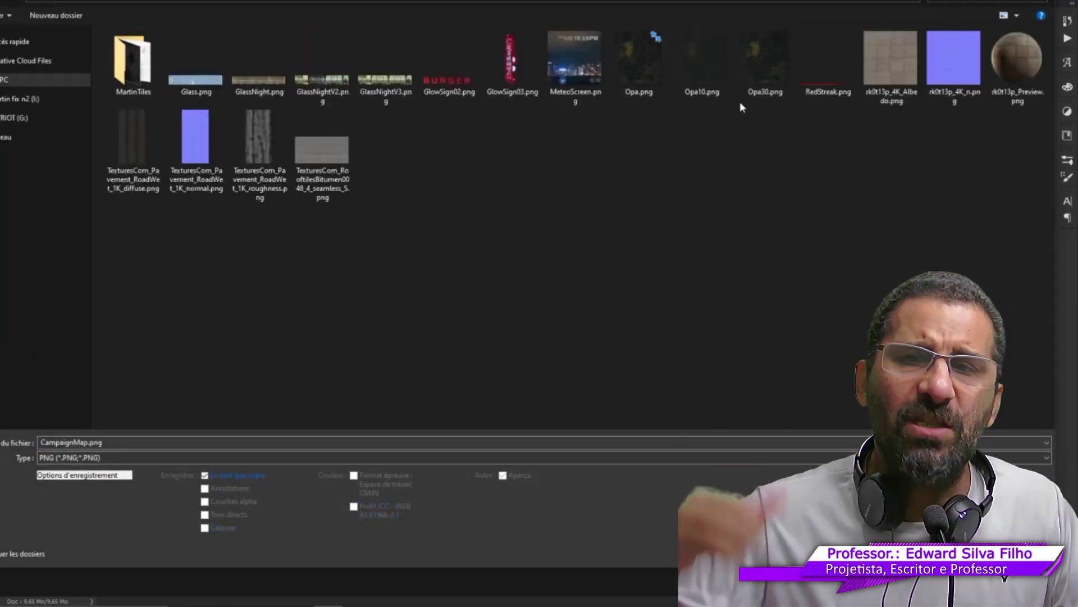
pyautogui.click(744, 84)
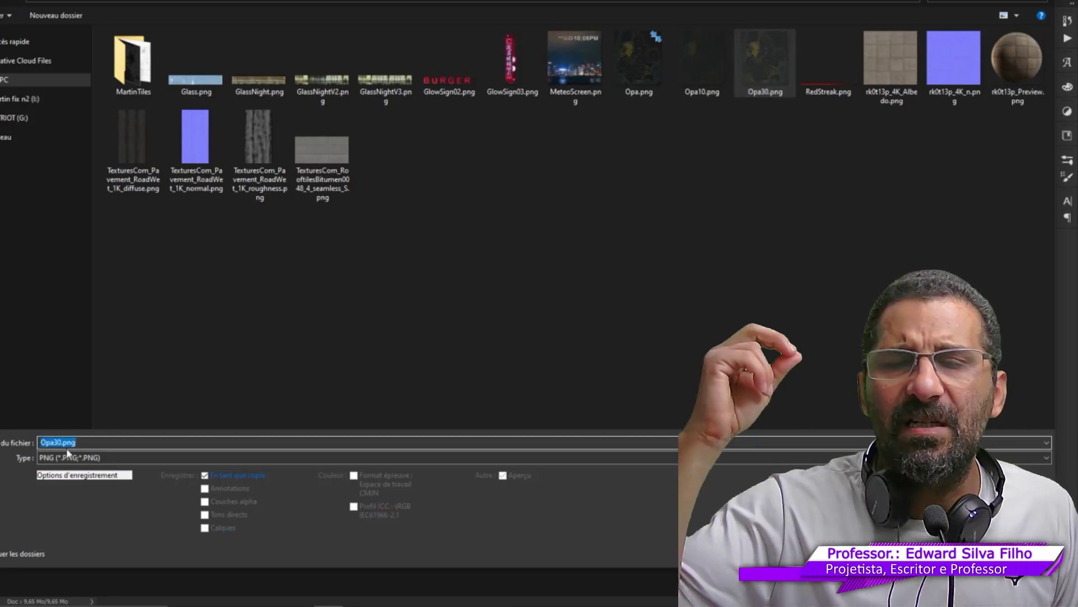
pyautogui.click(60, 442)
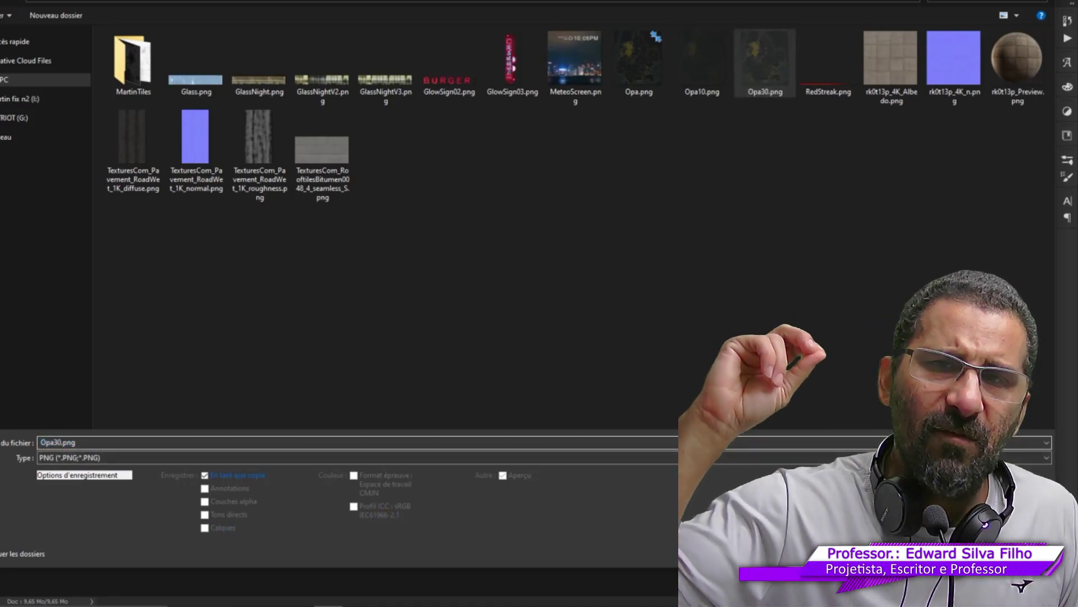
pyautogui.press('Return')
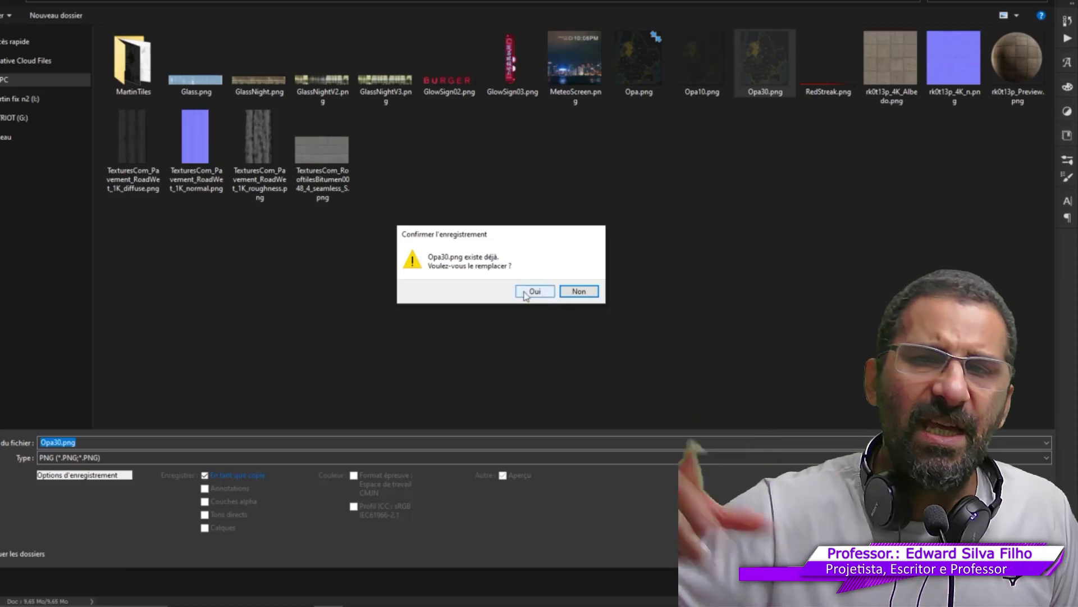
pyautogui.click(534, 291)
pyautogui.click(612, 150)
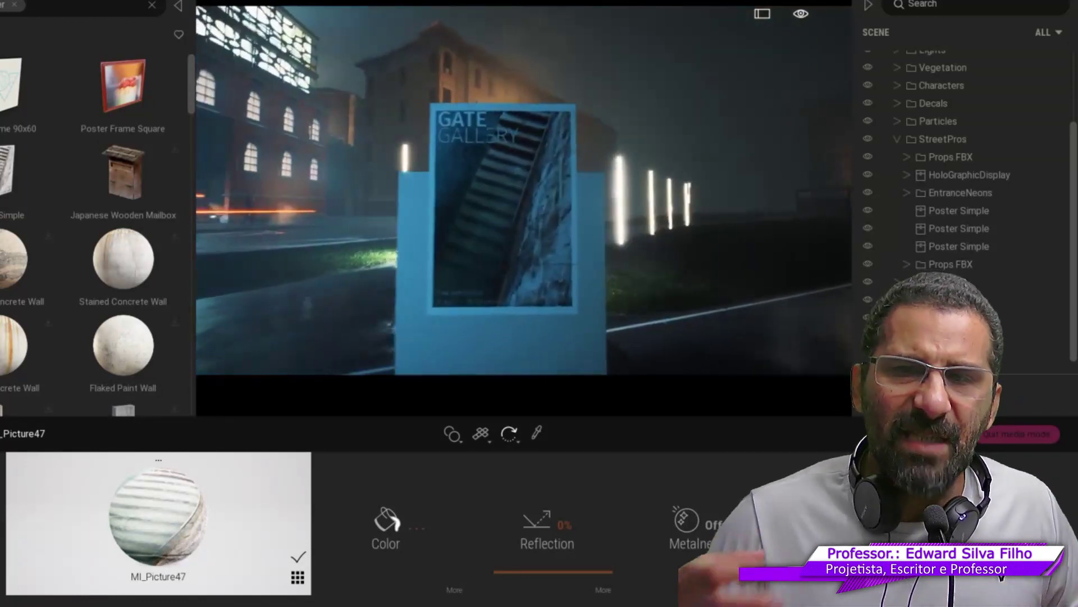
# Load Opa30.png into the poster material's colour texture slot
pyautogui.click(455, 591)
pyautogui.click(717, 525)
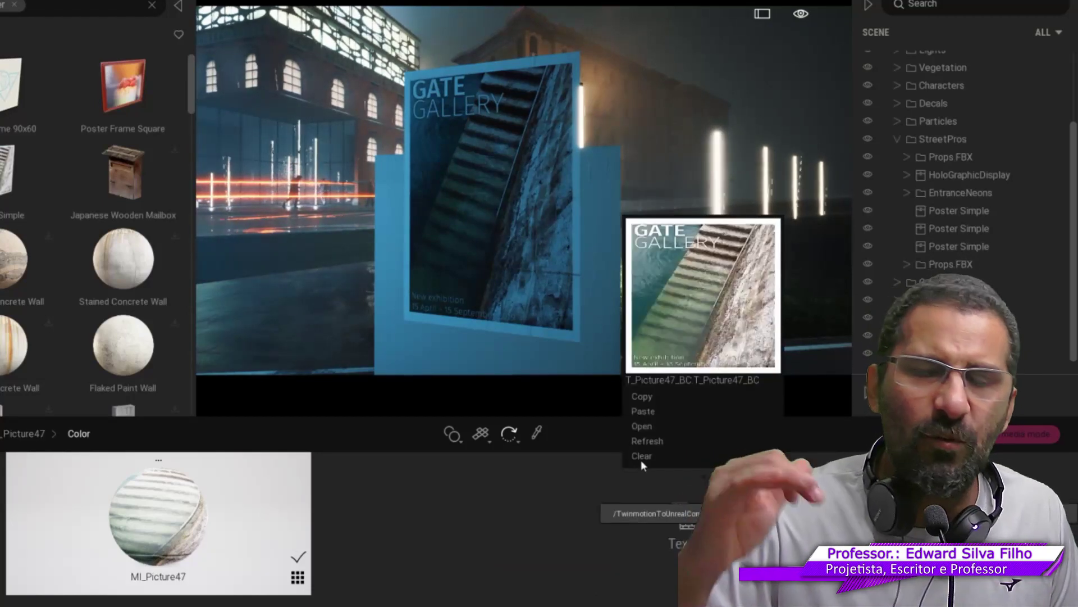
pyautogui.click(643, 428)
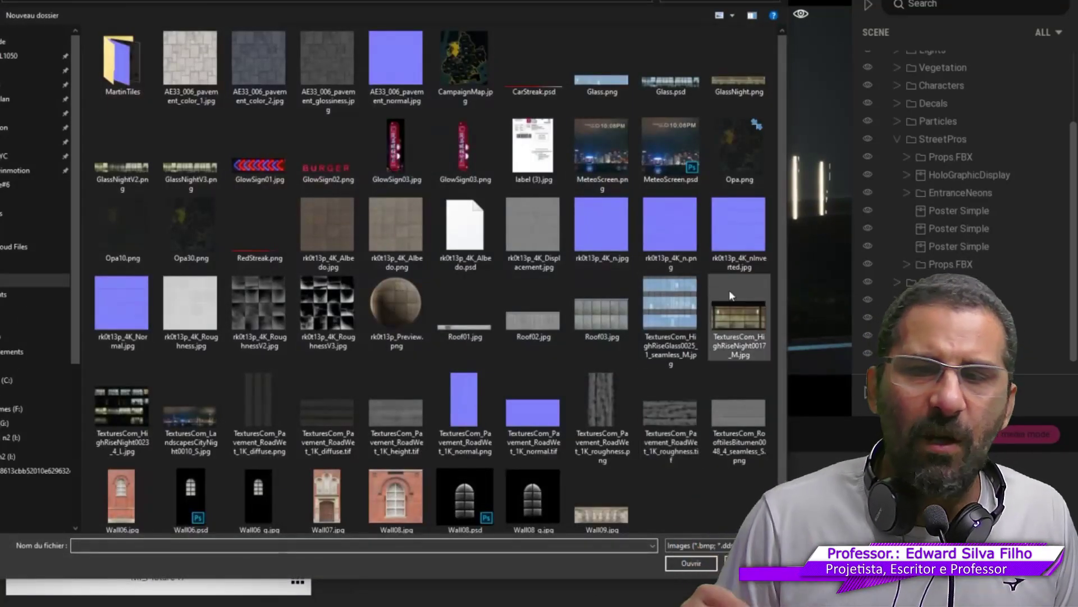
pyautogui.doubleClick(189, 227)
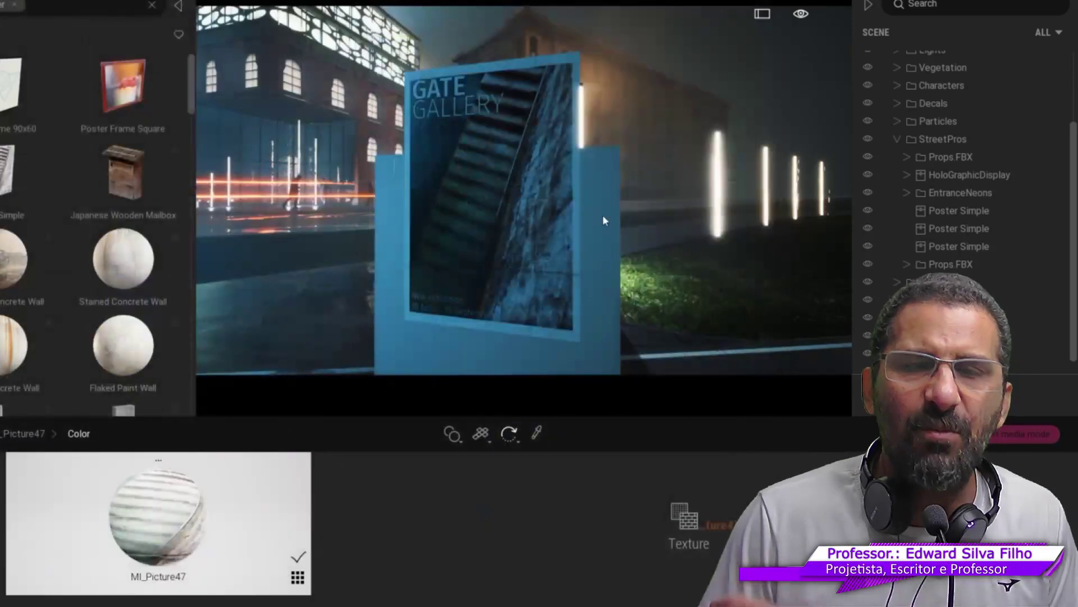
# Orbit around the poster and box to view the faint map outlines
pyautogui.moveTo(628, 214); pyautogui.dragTo(772, 102)
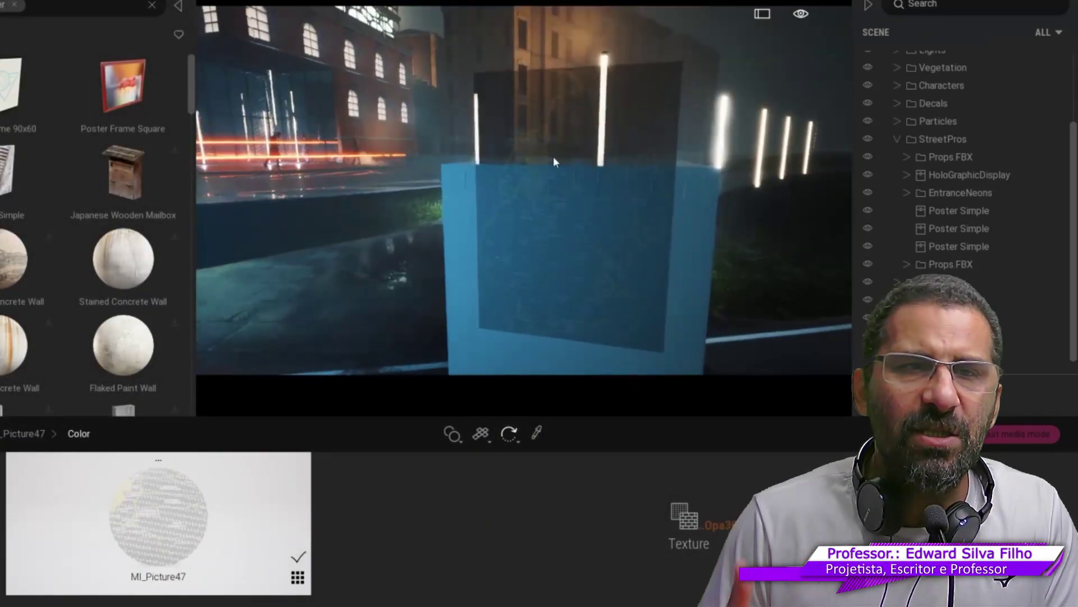
pyautogui.click(589, 326)
pyautogui.moveTo(589, 221)
pyautogui.mouseDown()
pyautogui.moveTo(441, 222)
pyautogui.moveTo(589, 268)
pyautogui.moveTo(703, 253)
pyautogui.mouseUp()
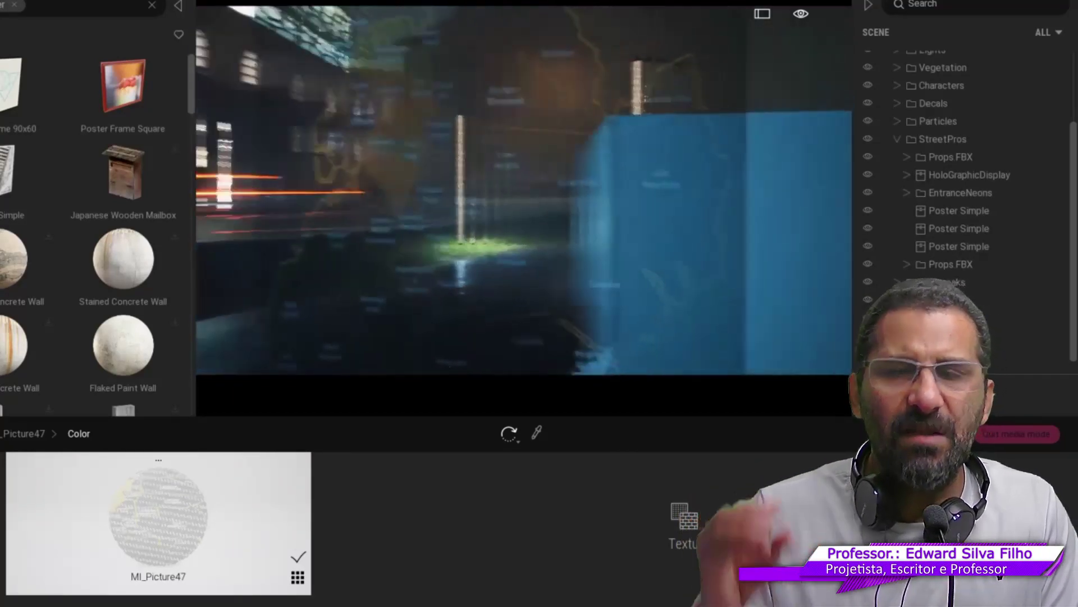
pyautogui.moveTo(618, 225); pyautogui.dragTo(505, 224)
pyautogui.moveTo(618, 253); pyautogui.dragTo(559, 287)
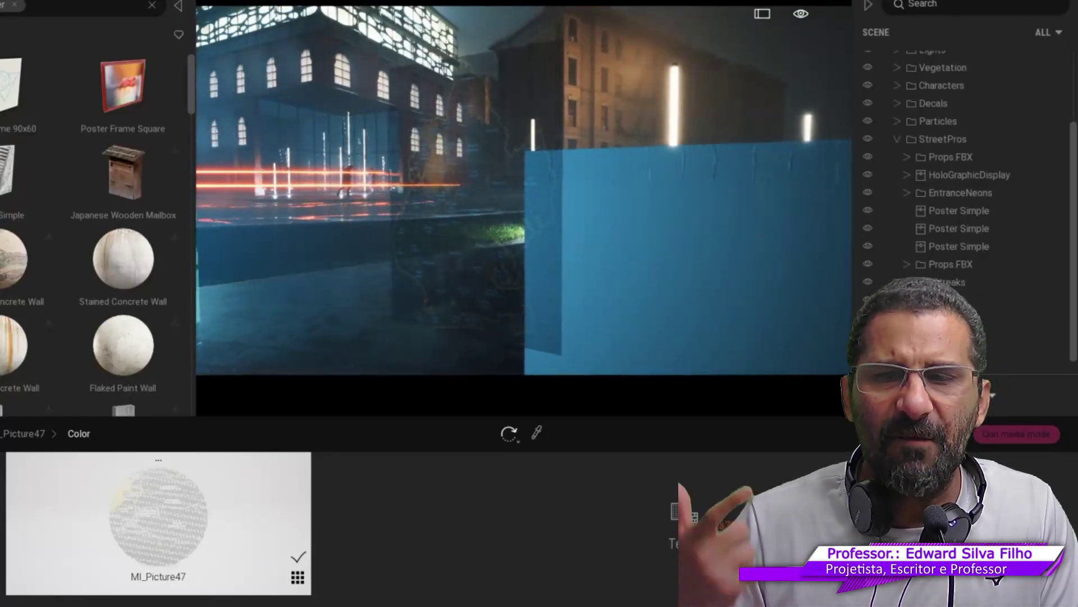
pyautogui.moveTo(559, 286); pyautogui.dragTo(582, 521)
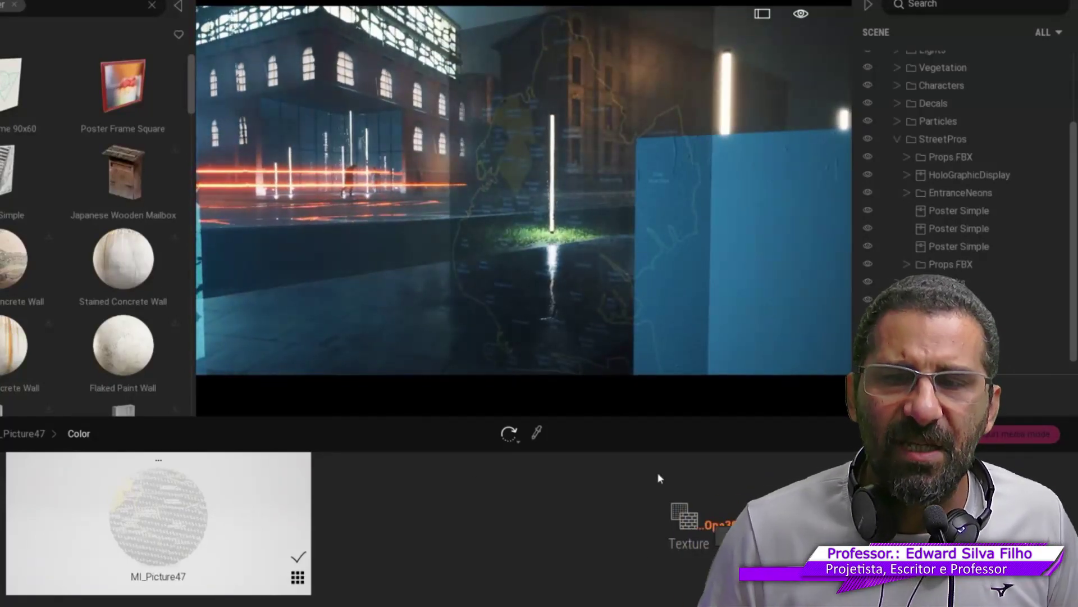
# Make the poster glow at 7 nit using the copied Opa30.png as its glow texture
pyautogui.rightClick(695, 521)
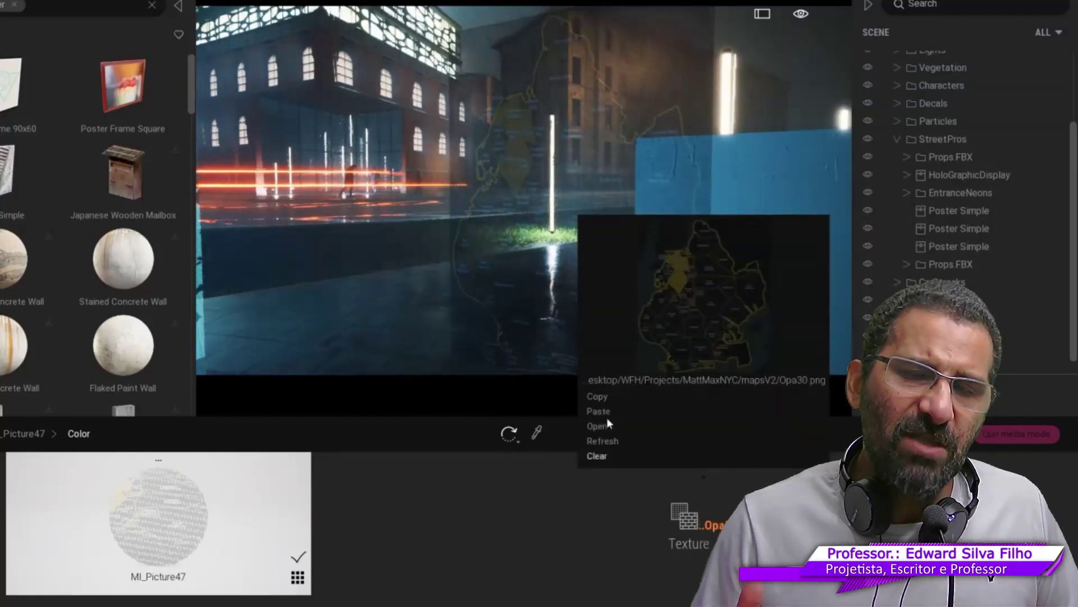
pyautogui.click(599, 398)
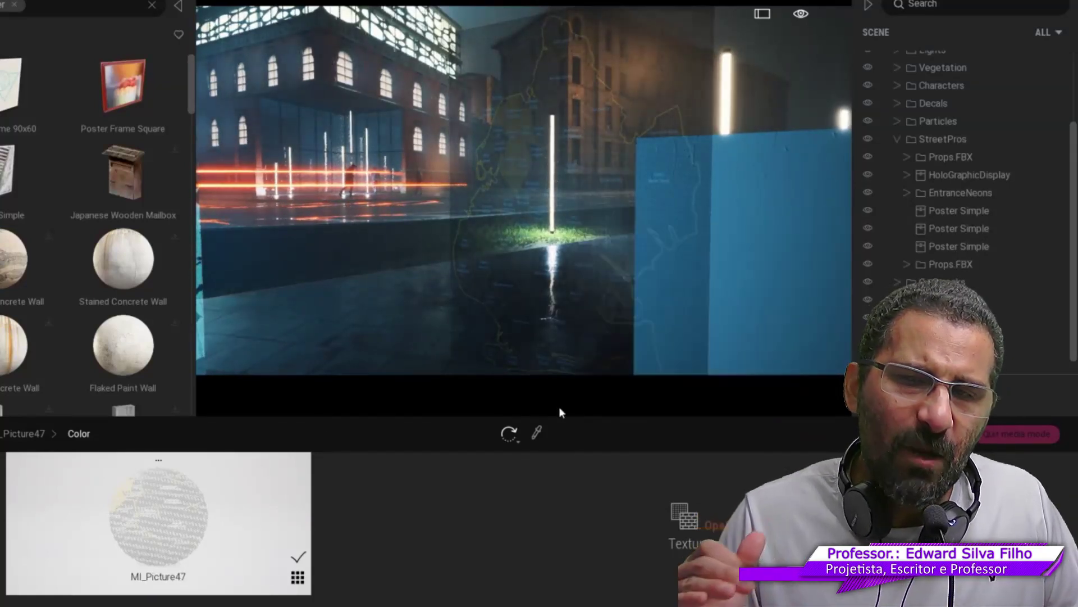
pyautogui.click(28, 434)
pyautogui.click(603, 590)
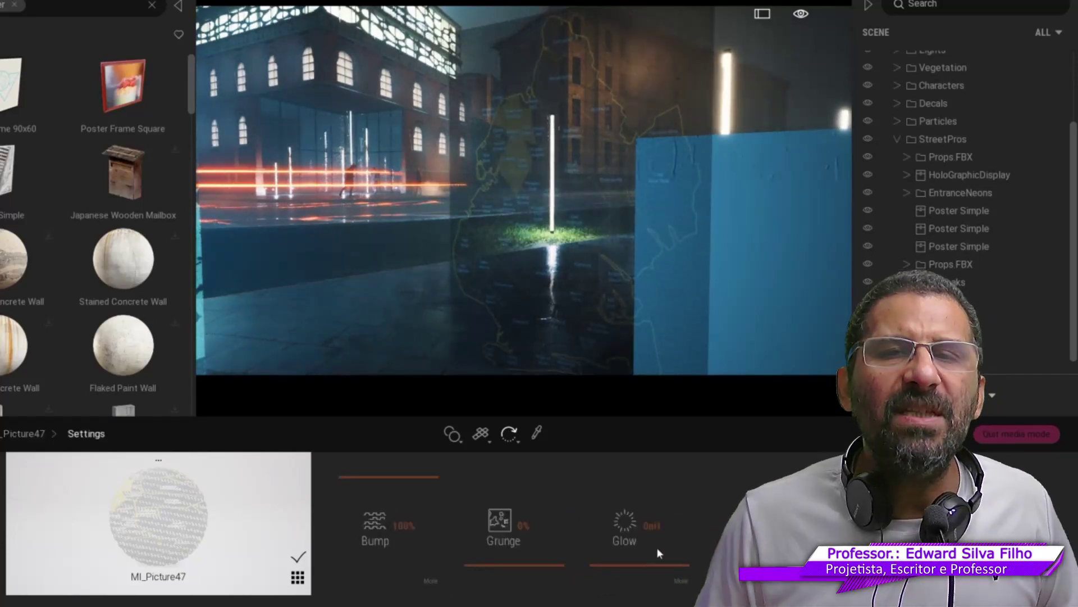
pyautogui.click(656, 566)
pyautogui.moveTo(655, 559); pyautogui.dragTo(655, 558)
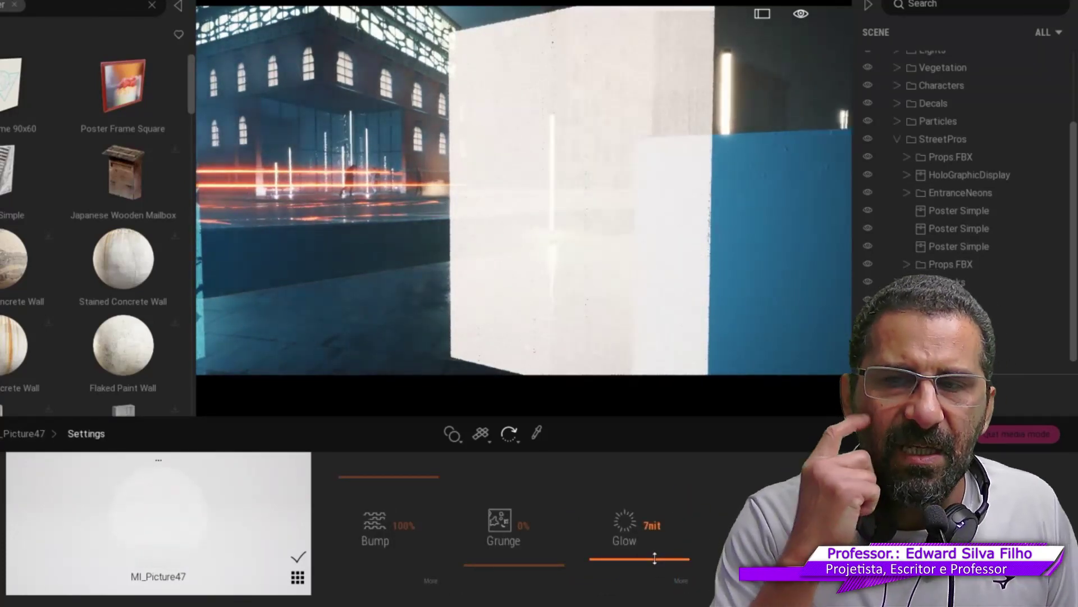
pyautogui.click(682, 581)
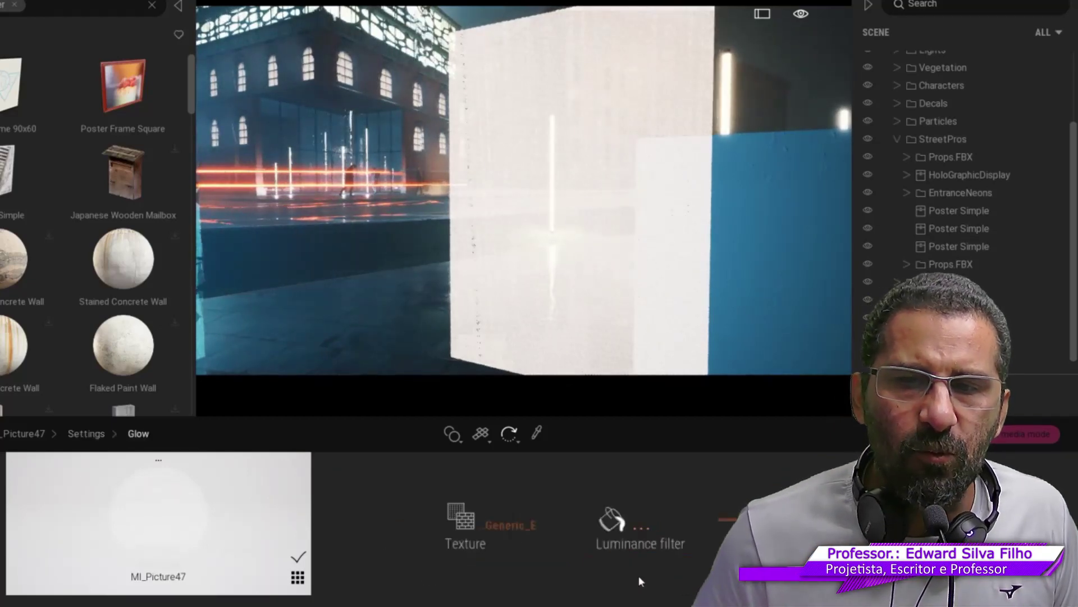
pyautogui.rightClick(488, 536)
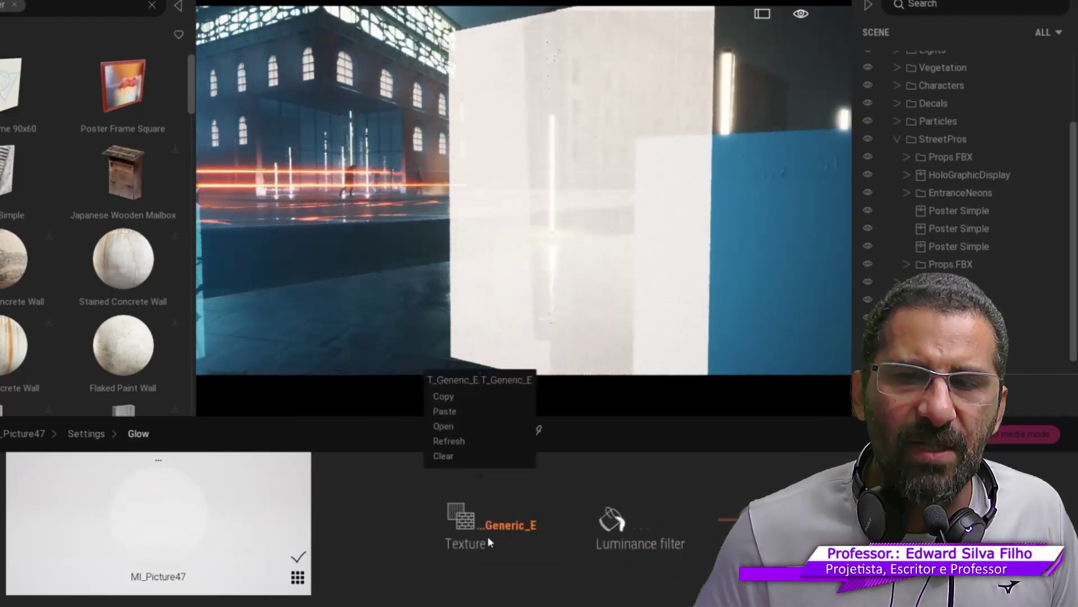
pyautogui.click(450, 411)
# Move the glowing map poster onto the blue cube's face
pyautogui.moveTo(709, 198); pyautogui.dragTo(562, 203)
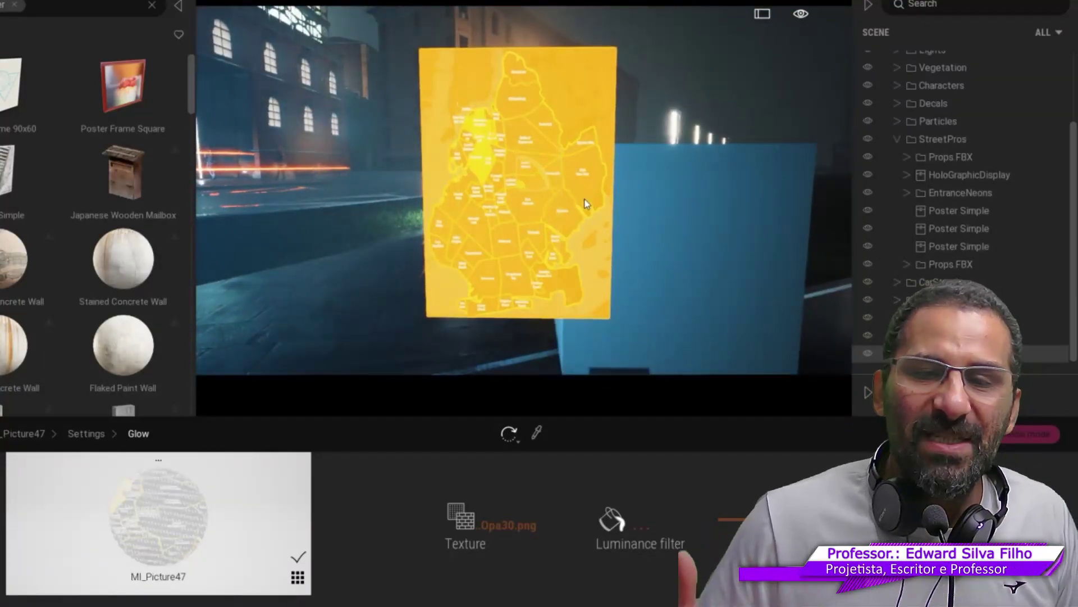
pyautogui.press('space')
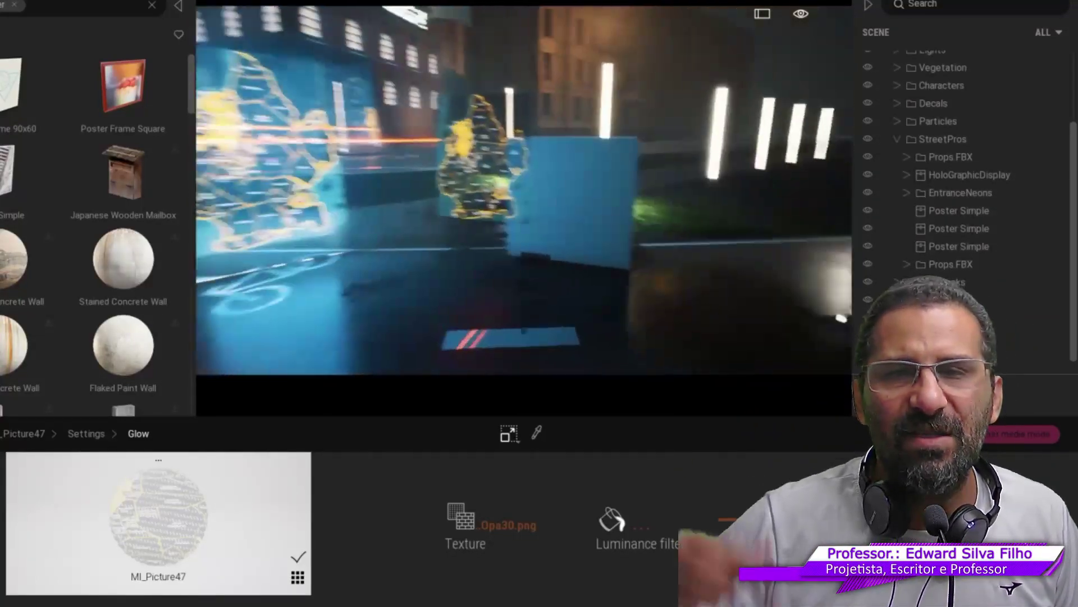
pyautogui.click(465, 219)
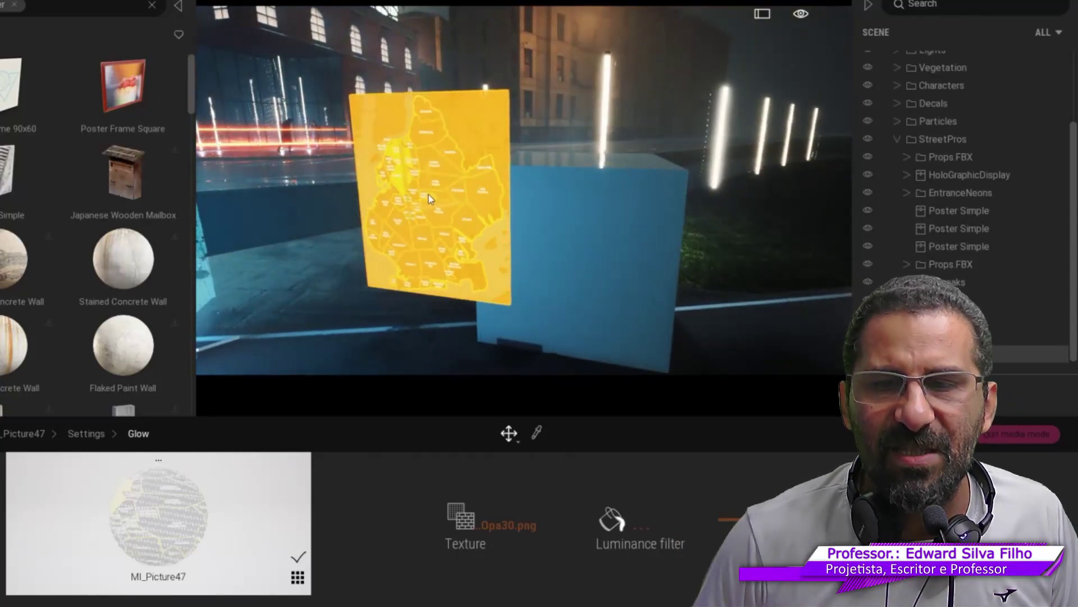
pyautogui.moveTo(429, 197); pyautogui.dragTo(568, 224)
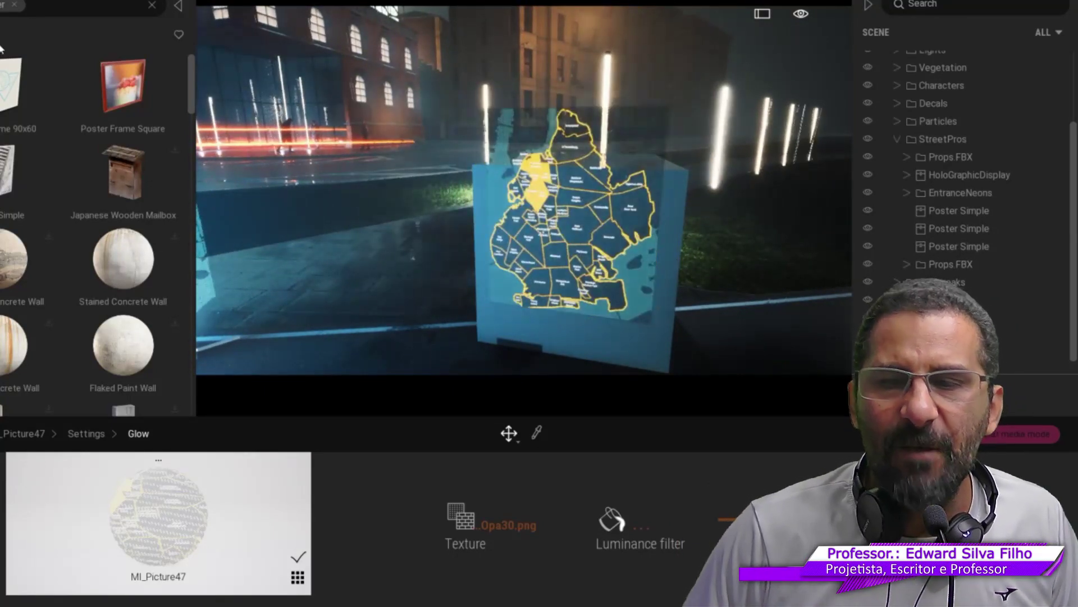
pyautogui.click(16, 7)
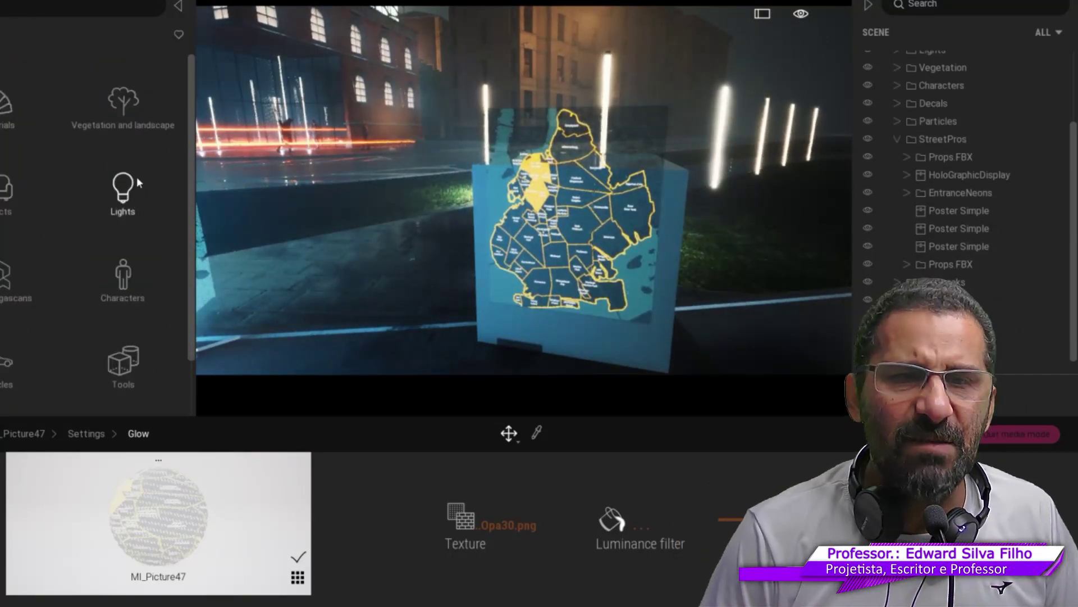
# Add an Area light in front of the poster, rotated 90°, 0.8 m long and 1.0 m wide
pyautogui.click(123, 191)
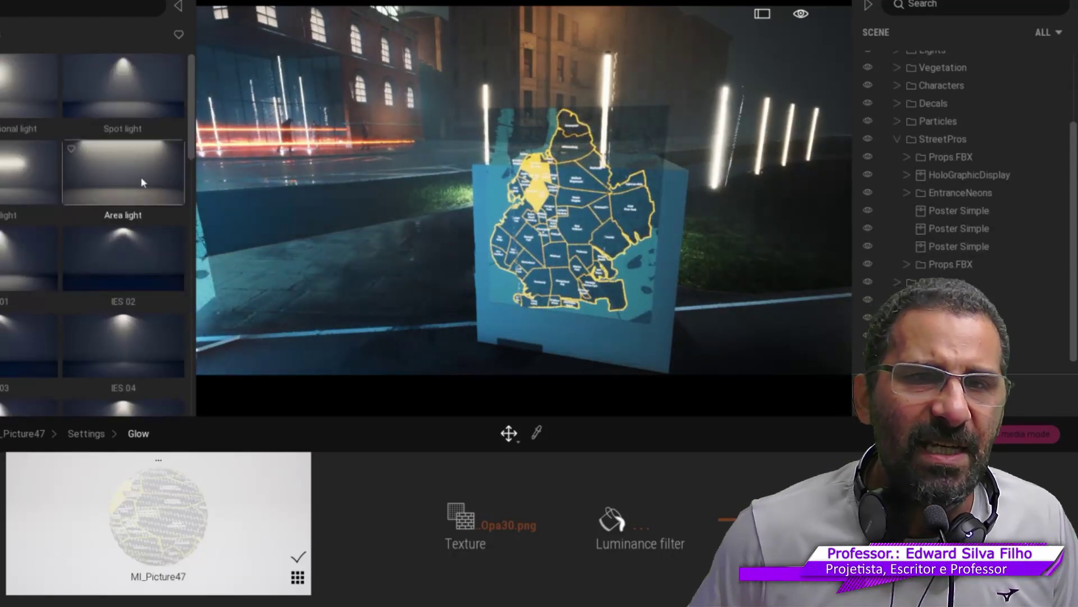
pyautogui.moveTo(141, 179); pyautogui.dragTo(587, 219)
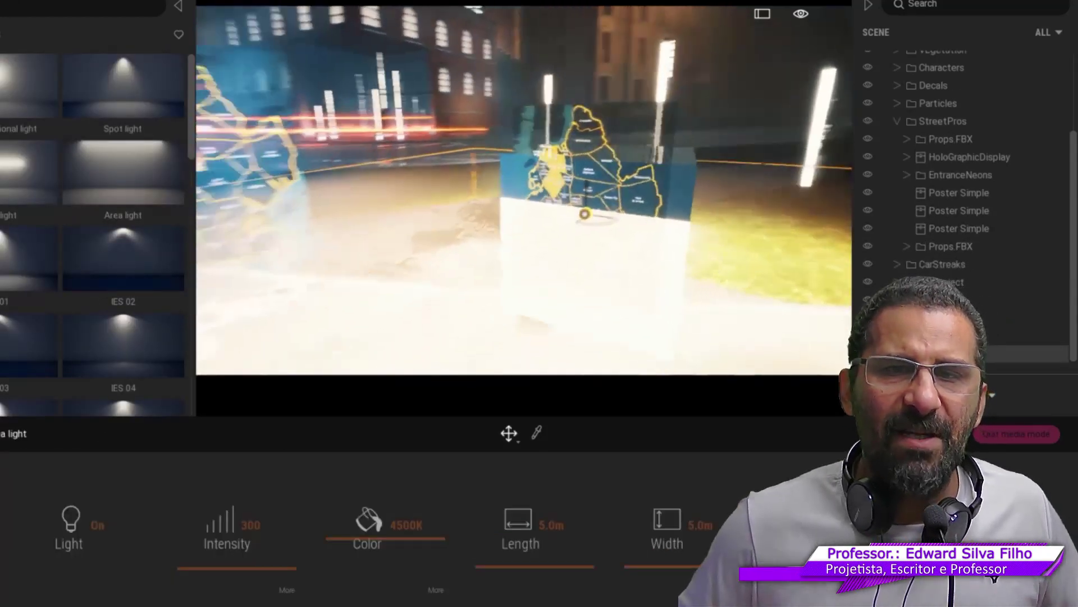
pyautogui.moveTo(587, 219); pyautogui.dragTo(591, 215, button='middle')
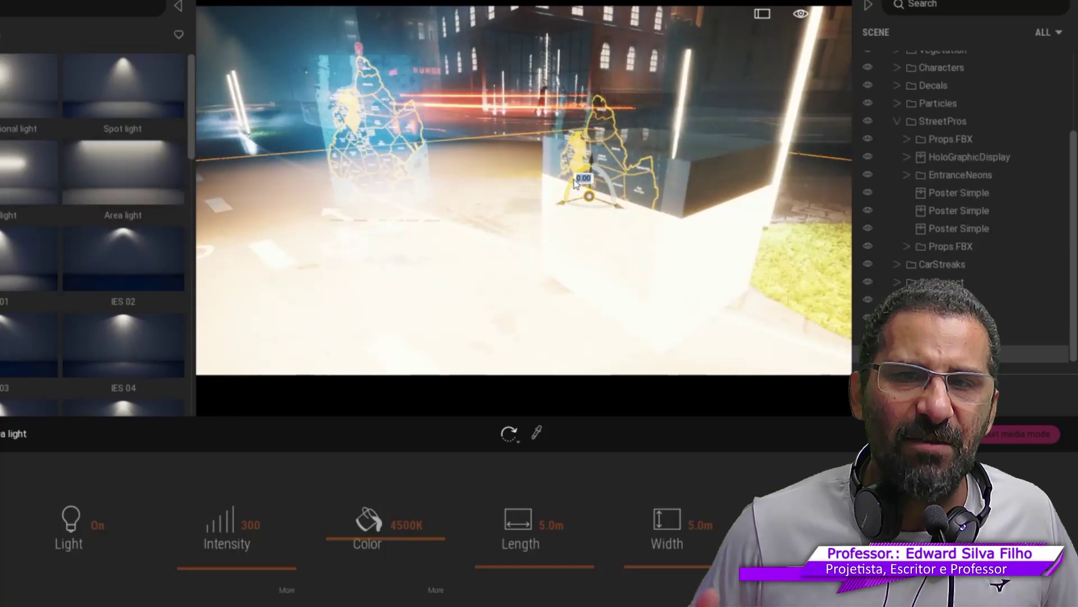
pyautogui.press('Return')
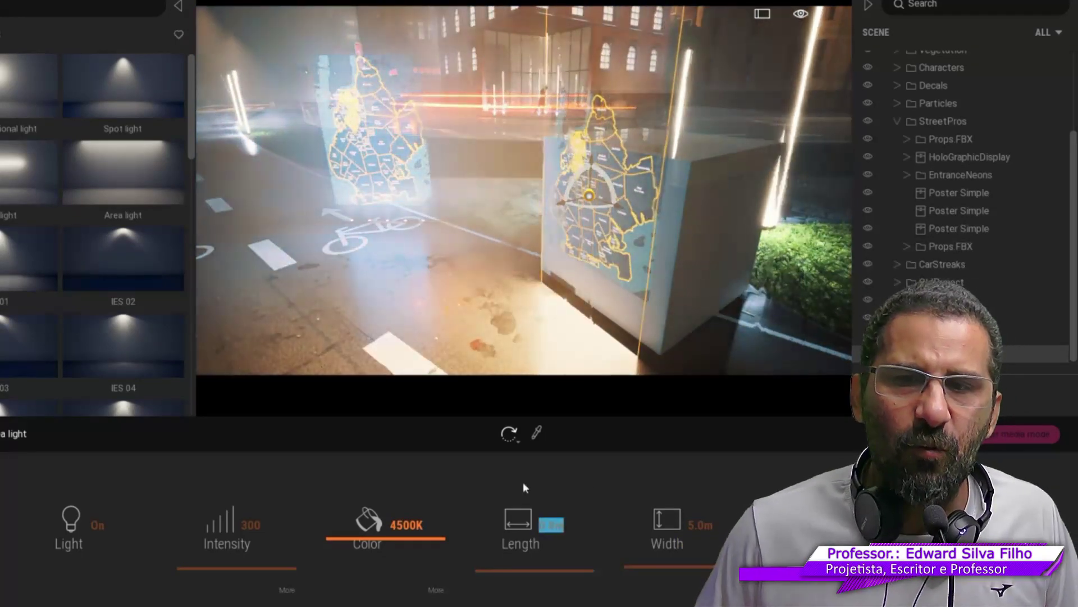
pyautogui.click(576, 510)
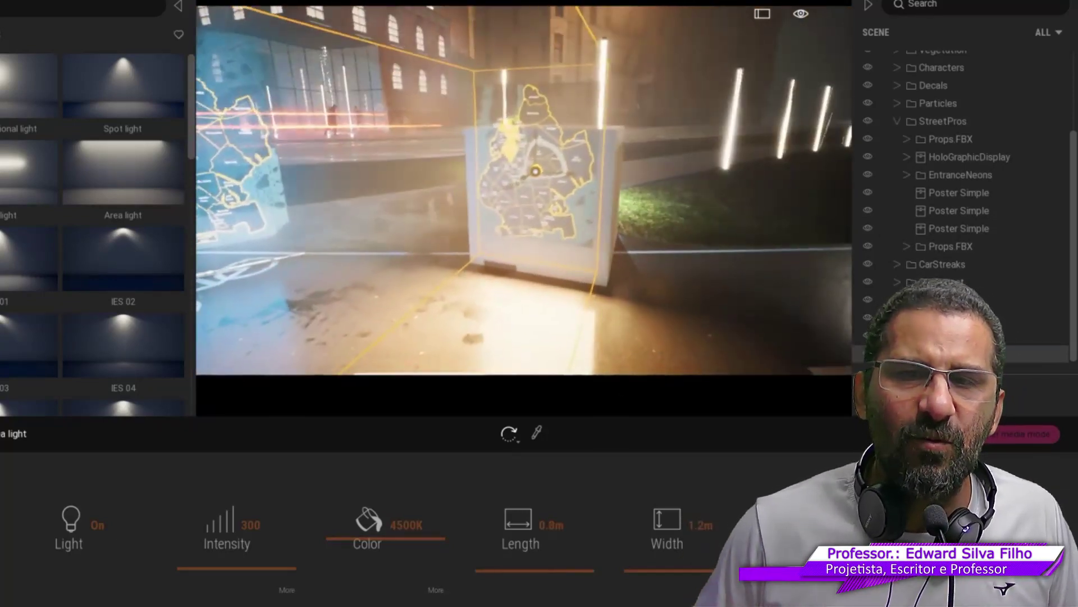
pyautogui.click(691, 535)
pyautogui.click(720, 527)
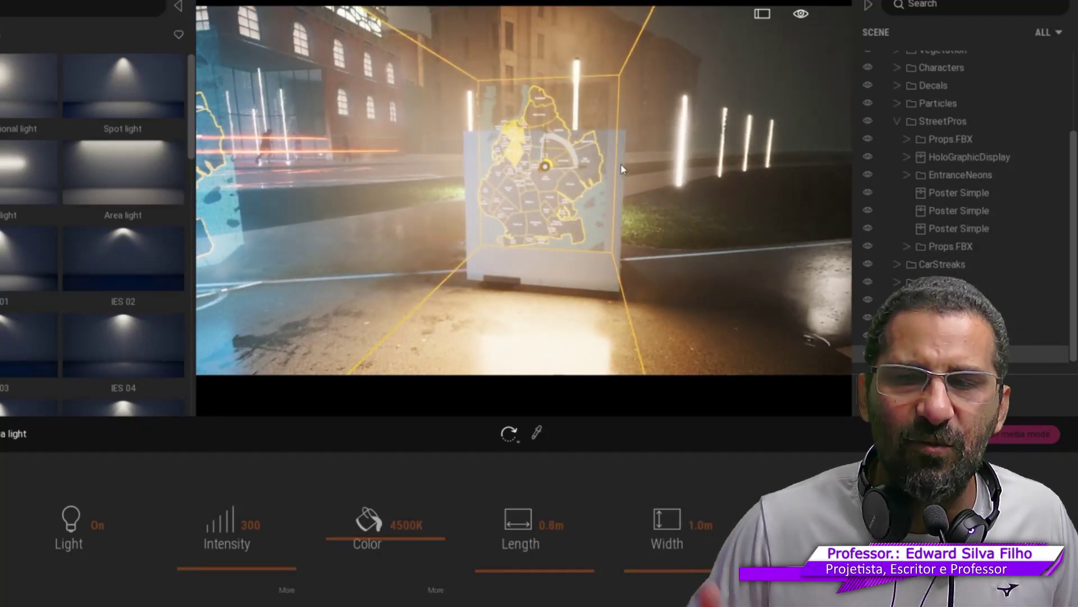
pyautogui.click(437, 589)
# Tint the area light light cyan and lower its intensity to 100
pyautogui.click(549, 523)
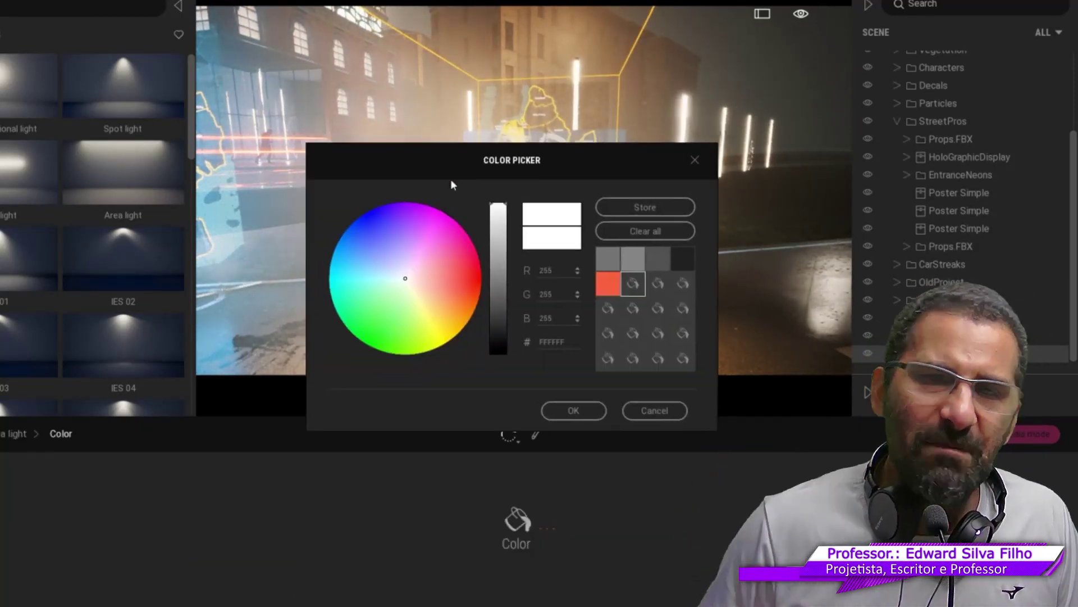
pyautogui.moveTo(450, 178); pyautogui.dragTo(737, 230)
pyautogui.click(696, 318)
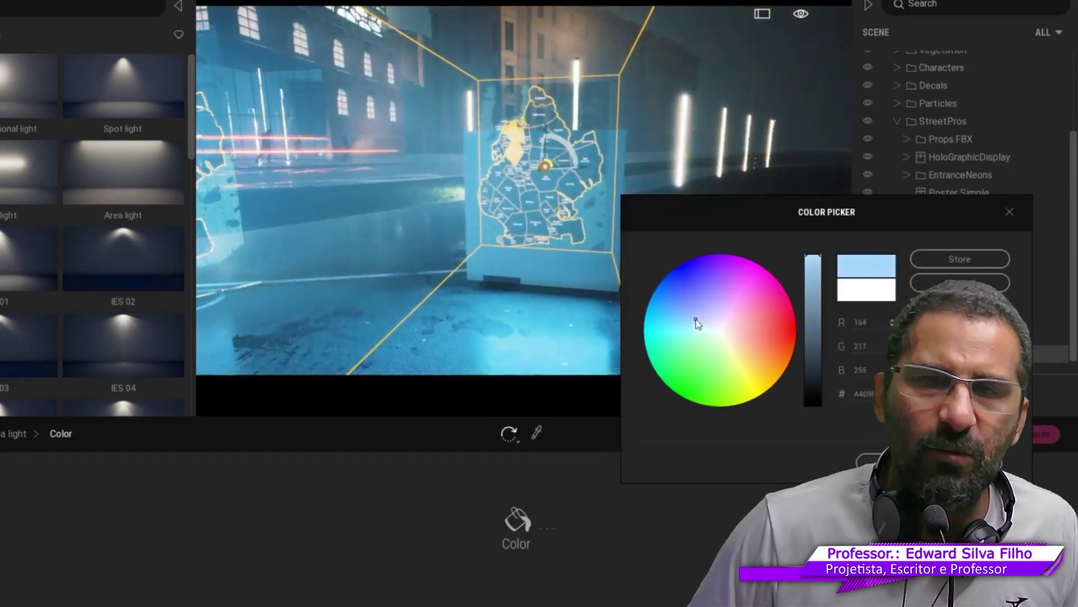
pyautogui.click(690, 326)
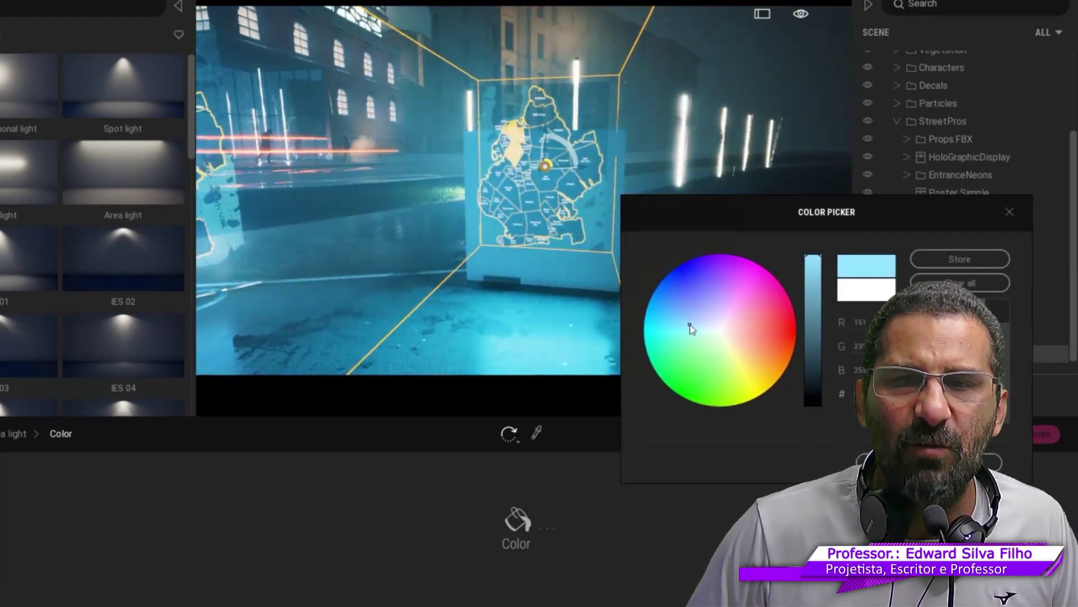
pyautogui.click(668, 505)
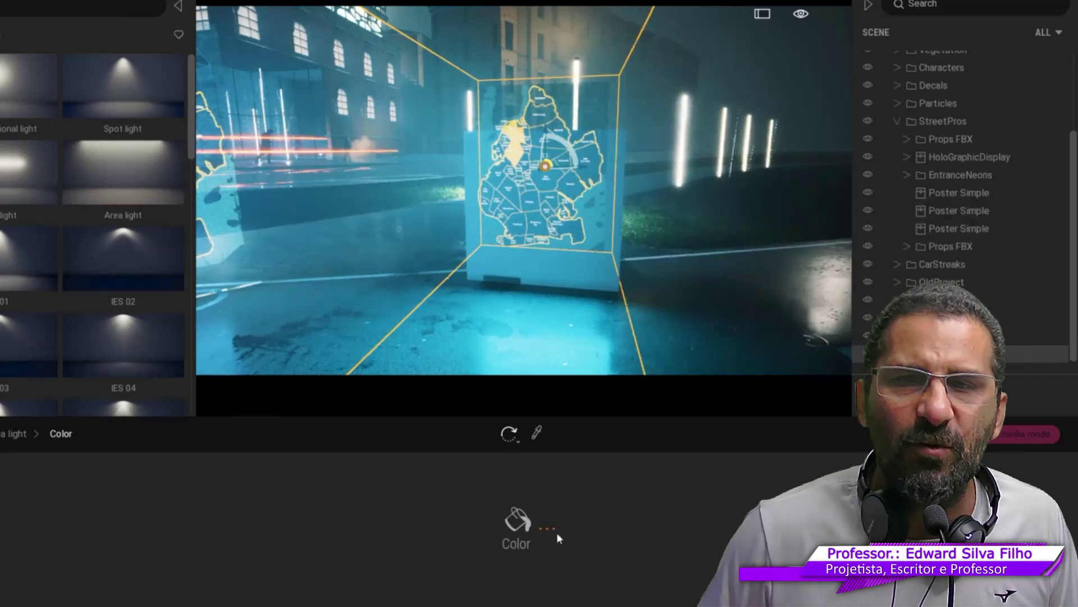
pyautogui.click(47, 447)
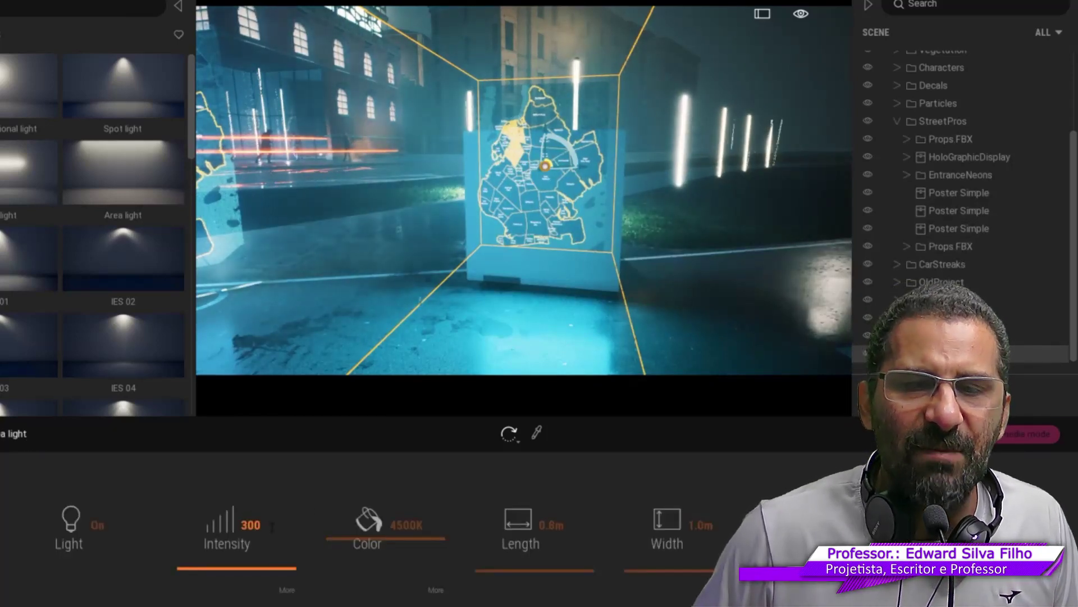
pyautogui.write('100')
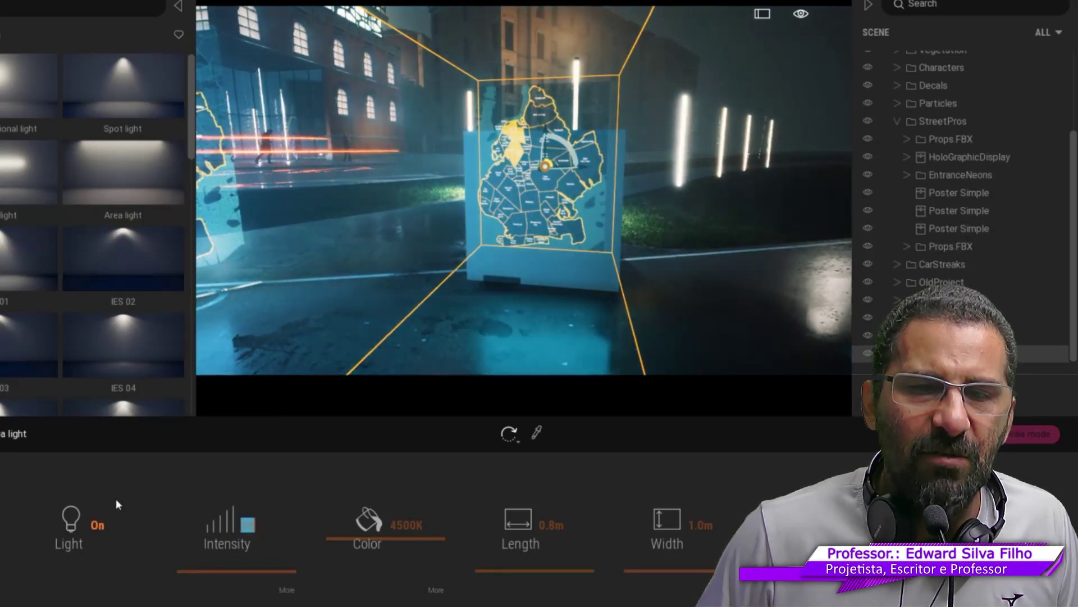
pyautogui.click(623, 140)
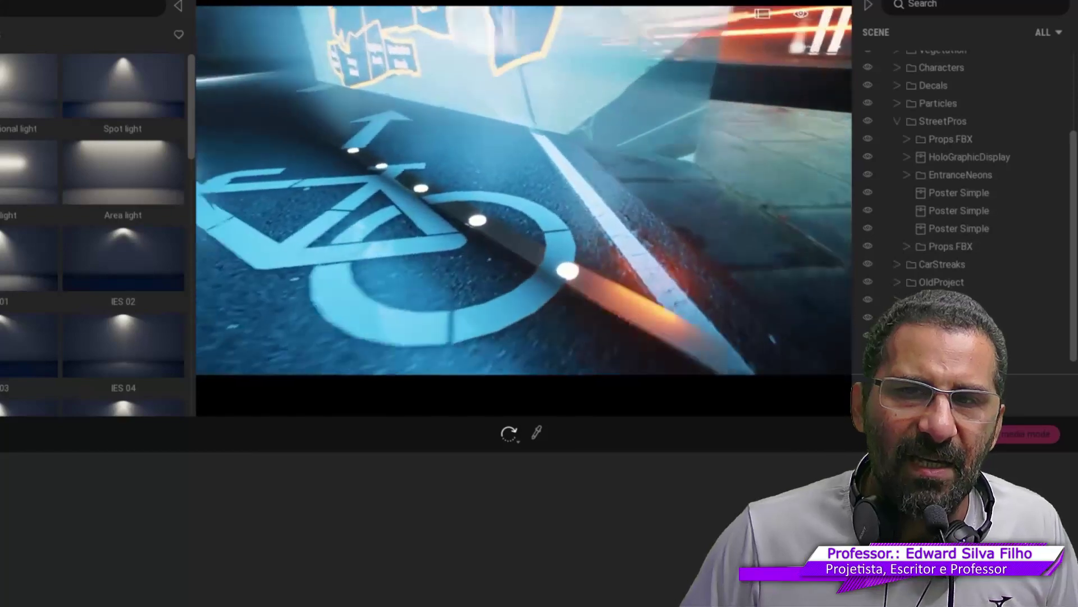
# Select the bike-lane light strip and several Cylinder 1m pucks, then pull the camera back
pyautogui.click(618, 247)
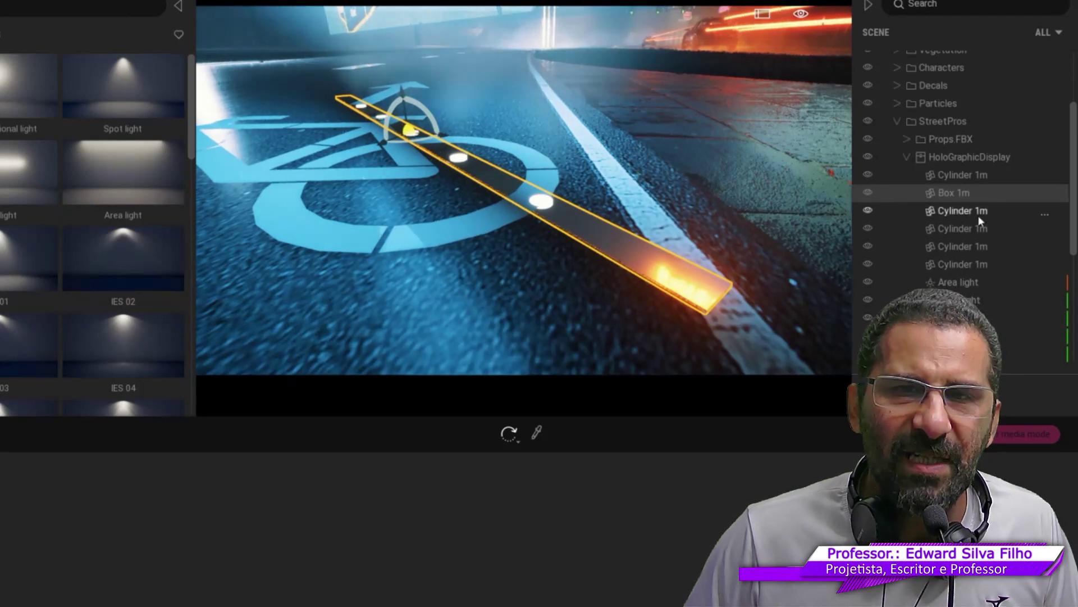
pyautogui.click(979, 213)
pyautogui.click(979, 249)
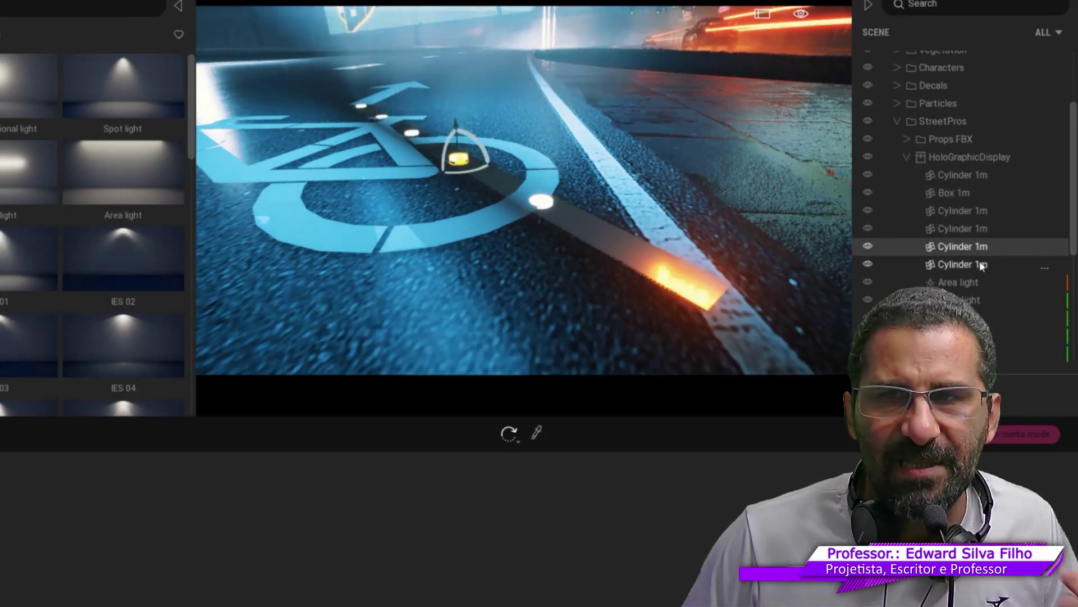
pyautogui.click(980, 265)
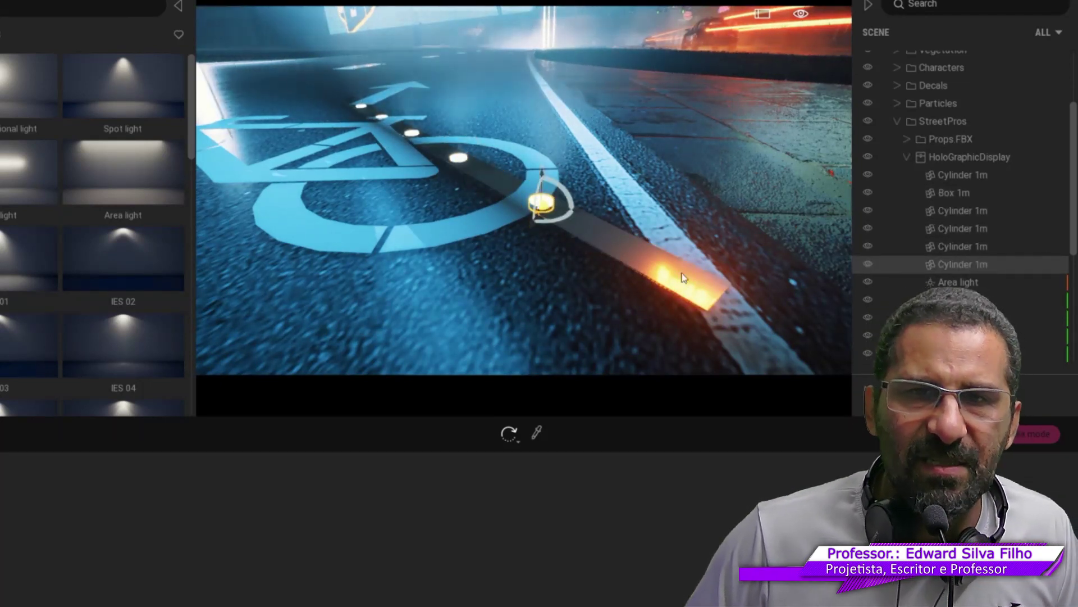
pyautogui.scroll(-2, 684, 278)
pyautogui.scroll(-2, 674, 270)
pyautogui.scroll(-2, 662, 261)
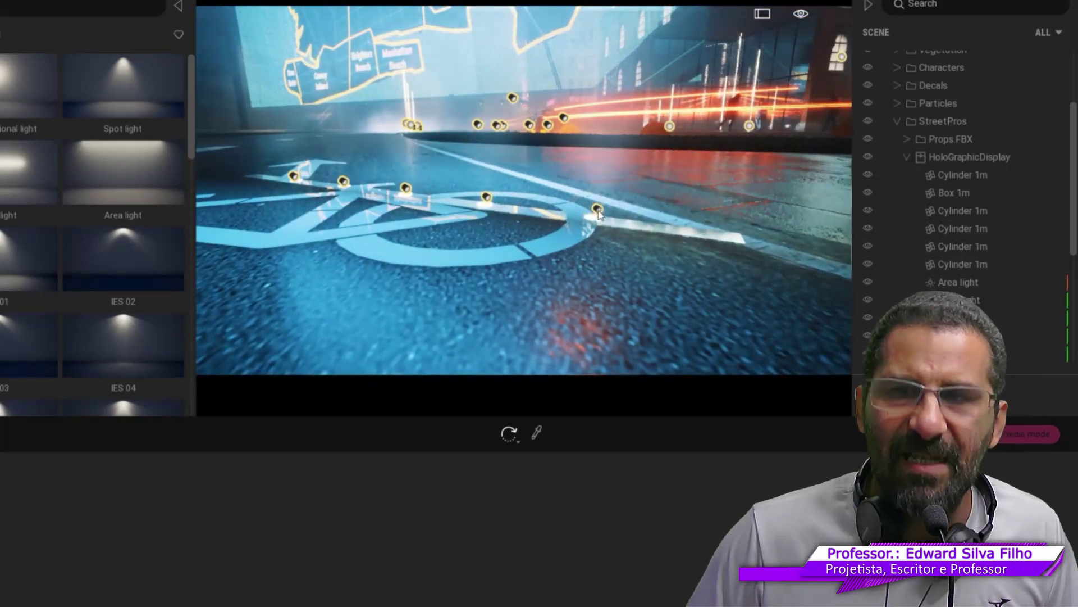
# Move a spot light in front of the map poster and set its attenuation to 0.5 m
pyautogui.click(599, 213)
pyautogui.moveTo(579, 278); pyautogui.dragTo(418, 248, button='right')
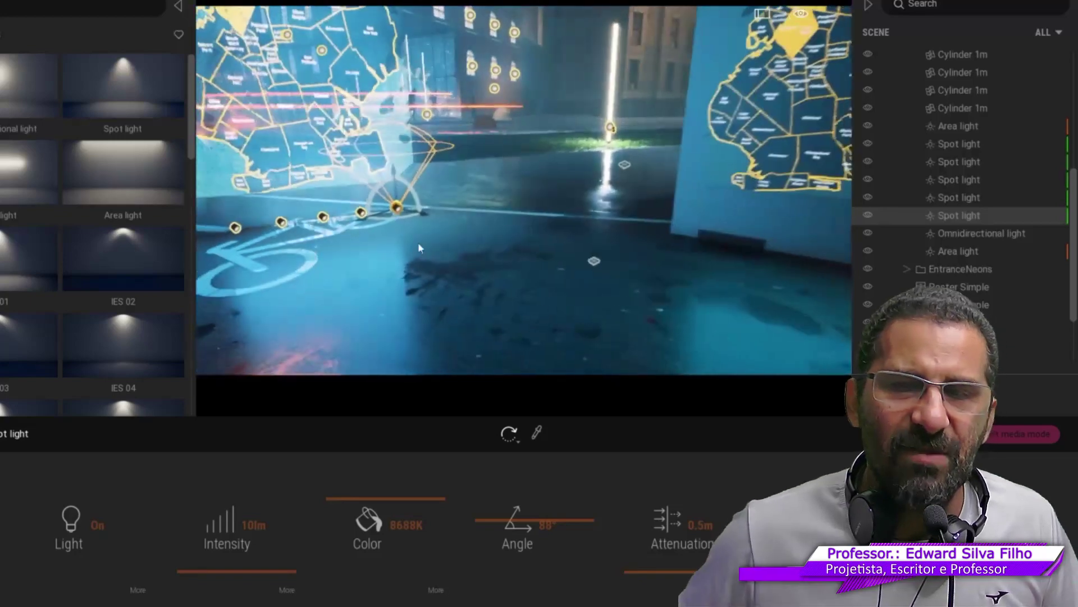
pyautogui.moveTo(408, 224)
pyautogui.mouseDown()
pyautogui.moveTo(748, 285)
pyautogui.moveTo(692, 309)
pyautogui.mouseUp()
pyautogui.click(477, 365)
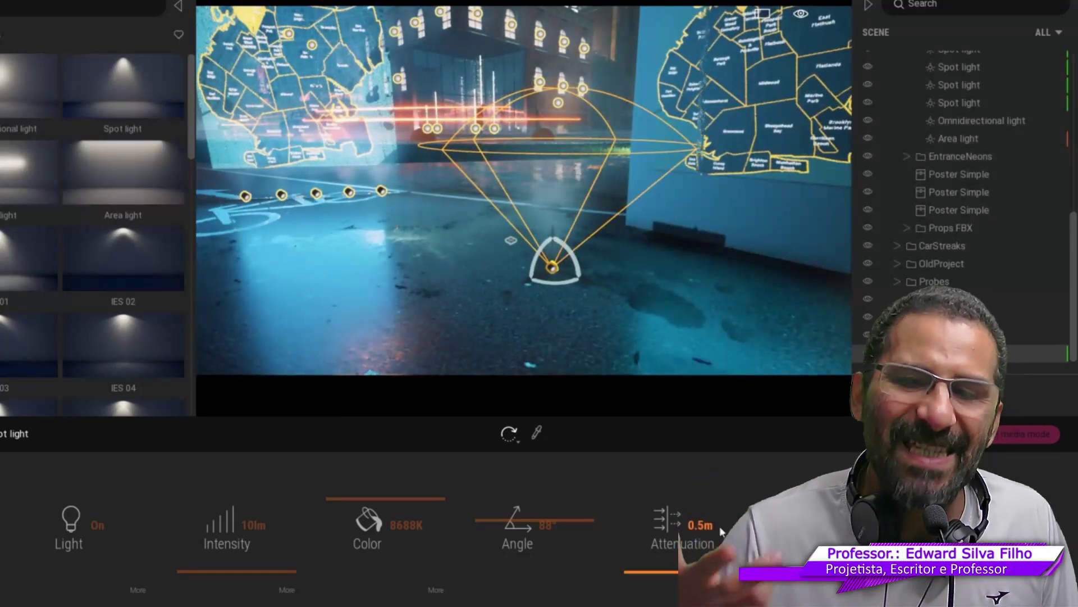
pyautogui.moveTo(662, 568); pyautogui.dragTo(666, 571)
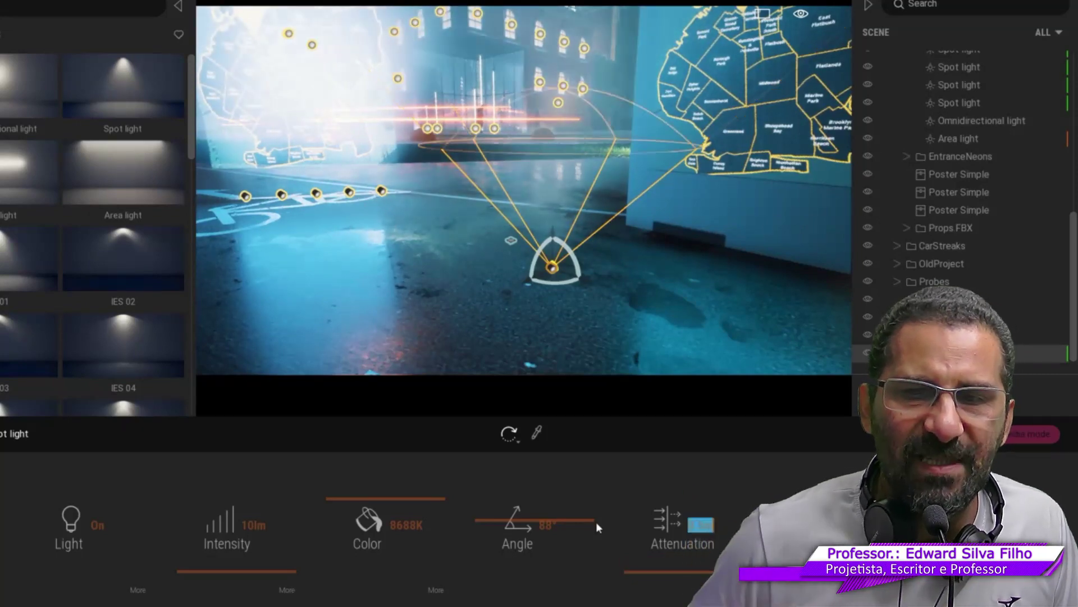
pyautogui.write('0.5')
pyautogui.press('Return')
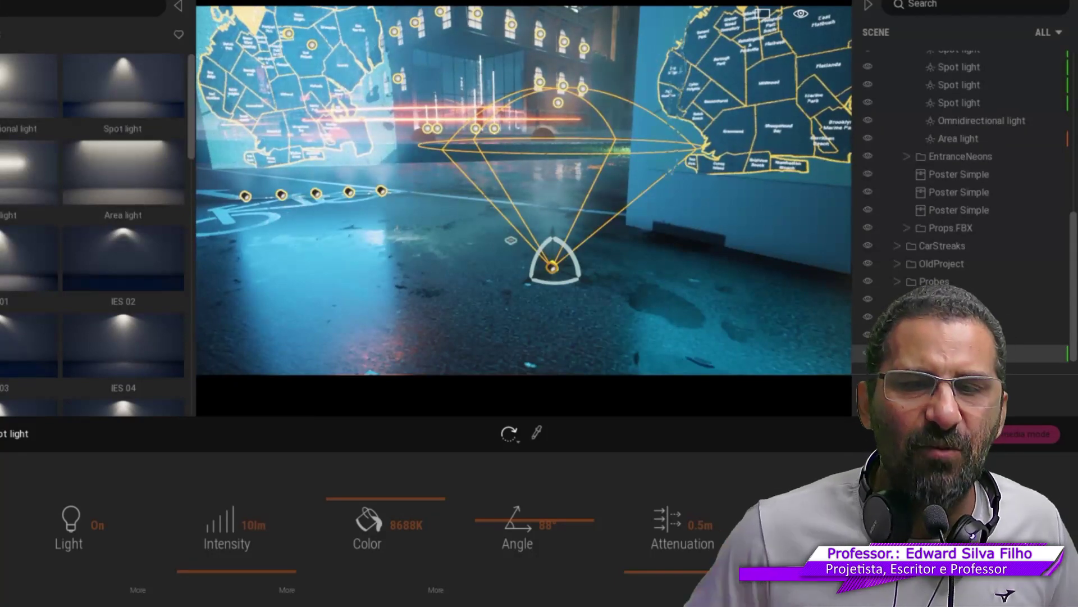
# Reselect the ground spot light and rotate it to re-aim its beam at the display
pyautogui.click(625, 267)
pyautogui.moveTo(626, 267); pyautogui.dragTo(534, 264, button='right')
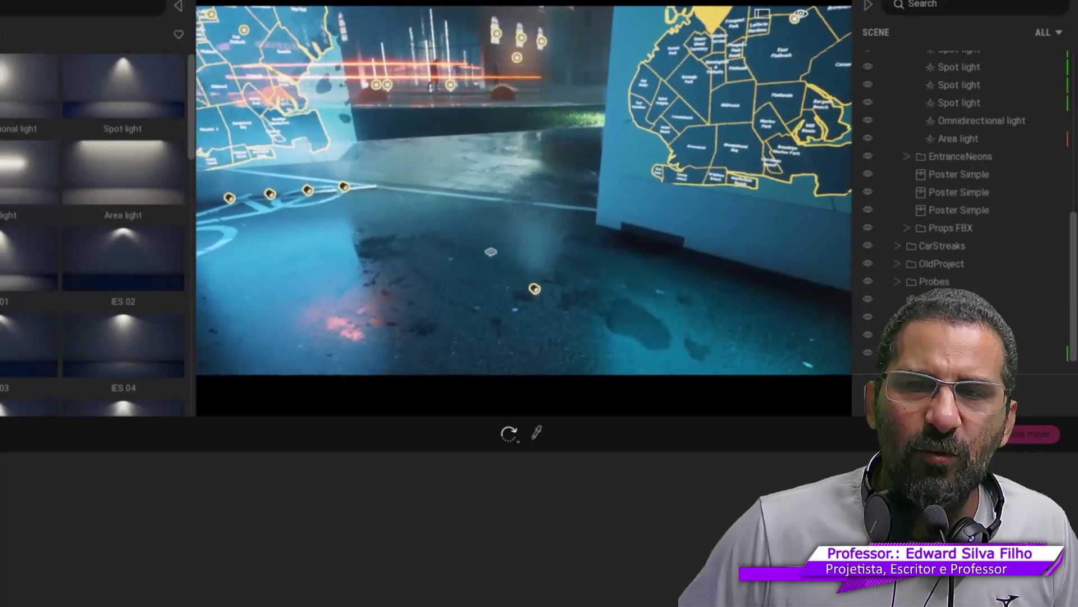
pyautogui.click(562, 246)
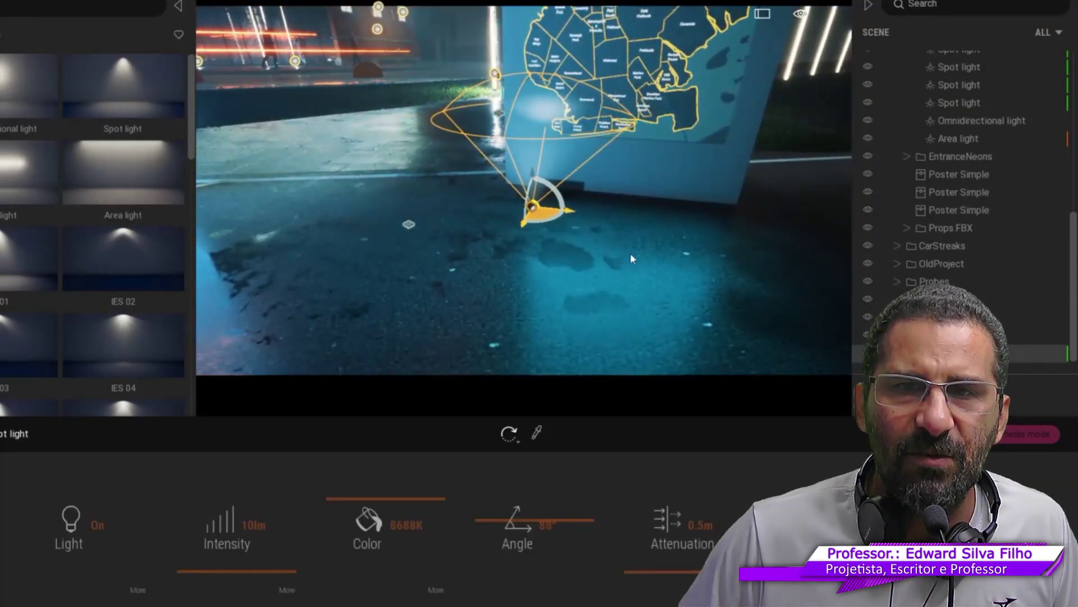
pyautogui.moveTo(630, 258)
pyautogui.mouseDown(button='right')
pyautogui.moveTo(605, 278)
pyautogui.moveTo(366, 313)
pyautogui.moveTo(340, 347)
pyautogui.moveTo(359, 331)
pyautogui.mouseUp(button='right')
pyautogui.click(606, 279)
pyautogui.click(376, 298)
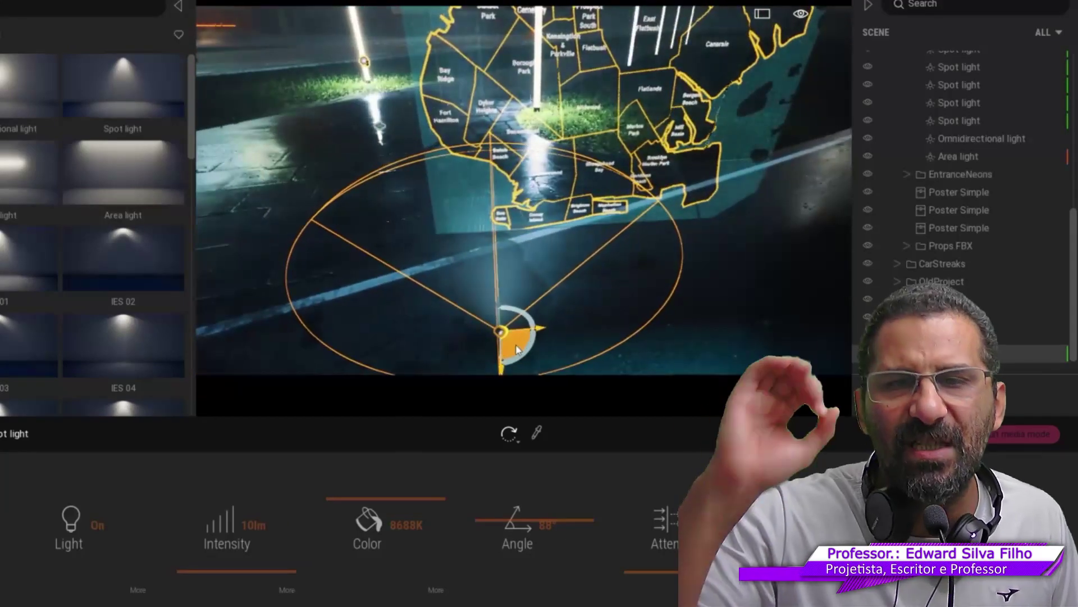
pyautogui.moveTo(547, 285); pyautogui.dragTo(510, 319, button='right')
pyautogui.moveTo(510, 319); pyautogui.dragTo(606, 310)
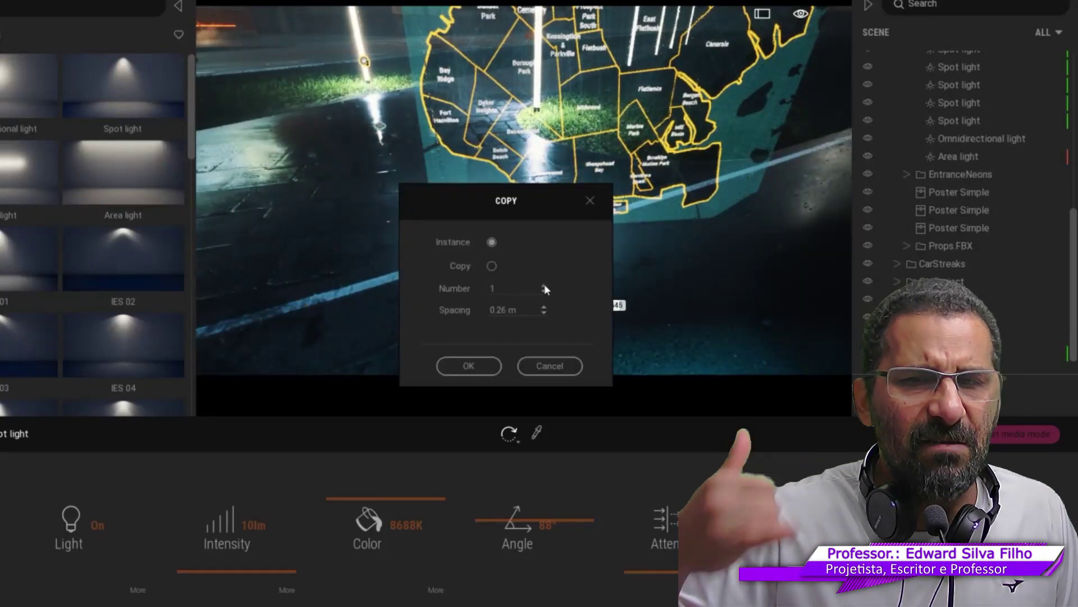
# Duplicate the spot light into a row of four along the poster's base, viewed from below
pyautogui.click(486, 365)
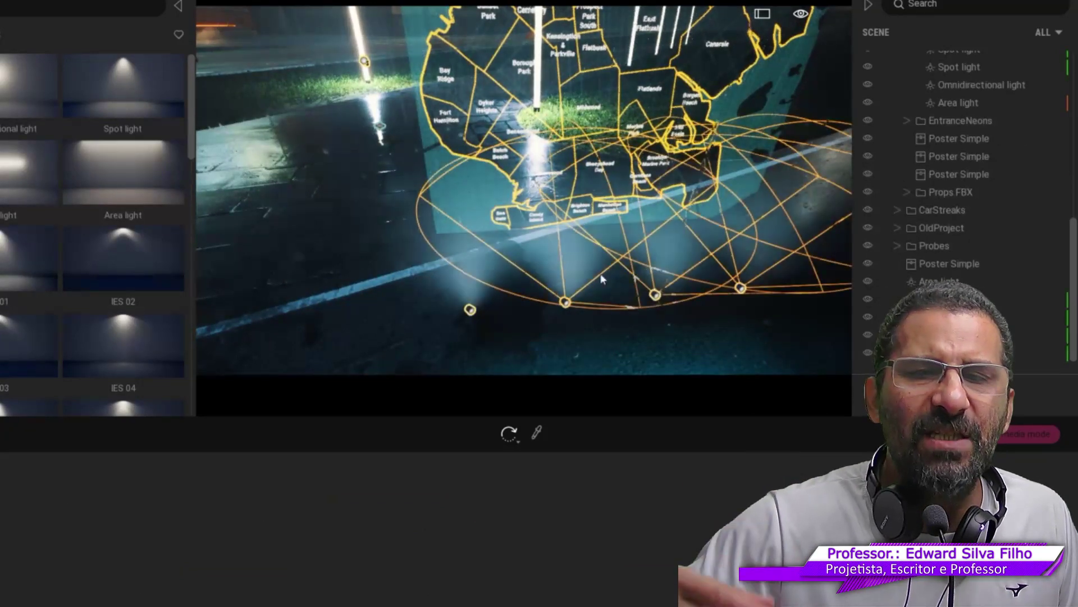
pyautogui.moveTo(602, 279); pyautogui.dragTo(612, 305)
pyautogui.click(573, 112)
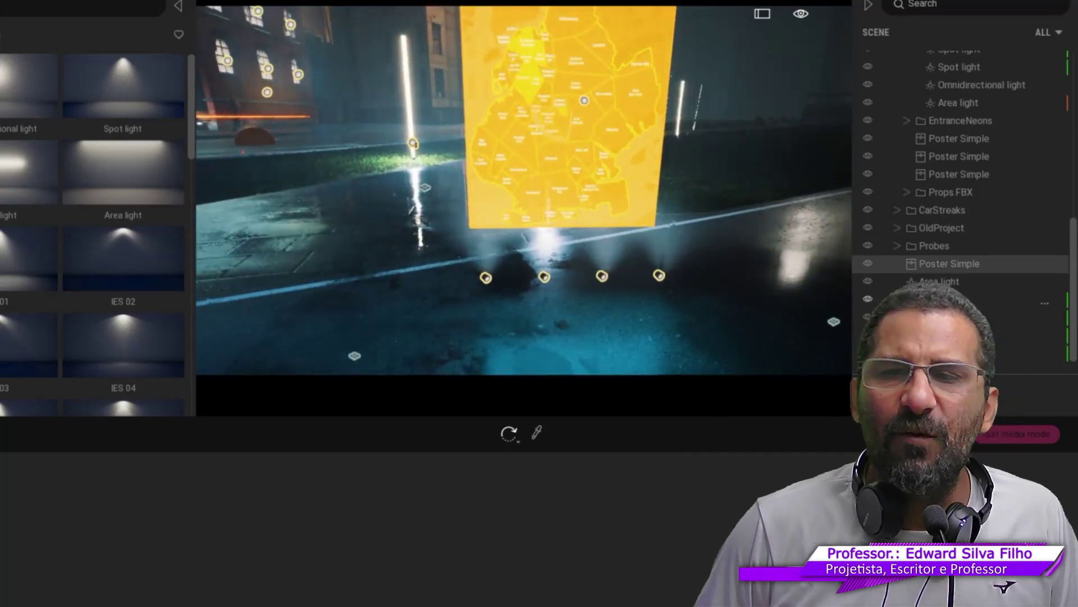
# Check one new spot light, clear the selection, and pull the view back over the street
pyautogui.click(486, 277)
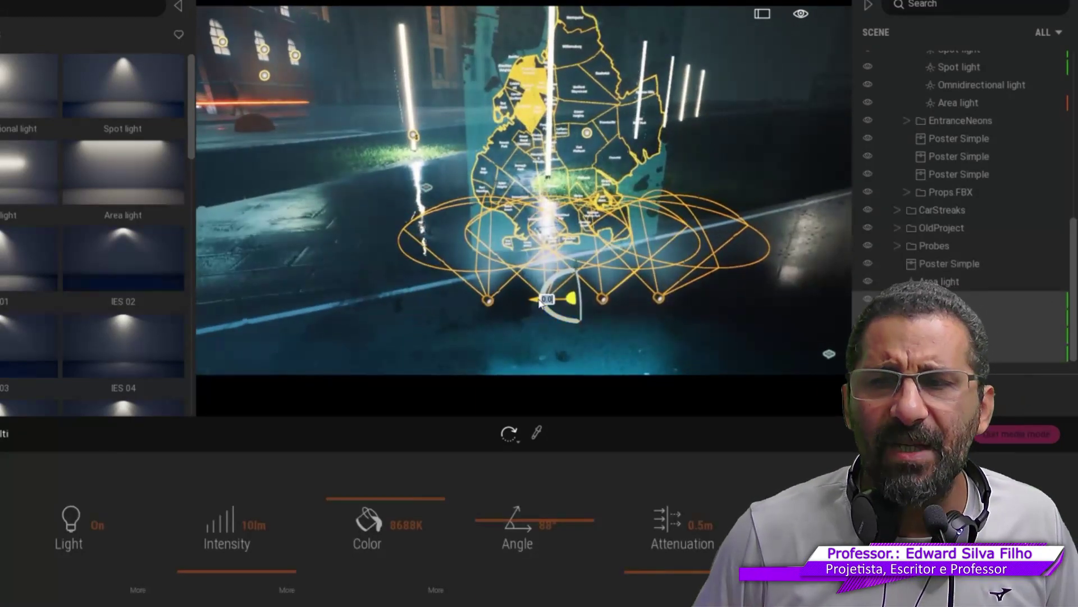
pyautogui.press('Escape')
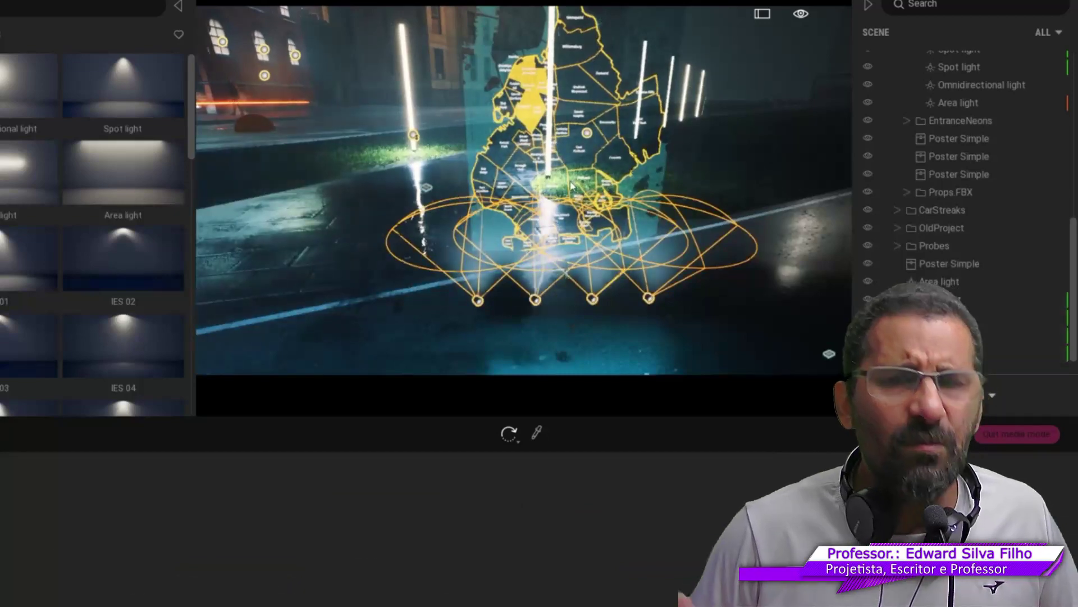
pyautogui.moveTo(584, 201); pyautogui.dragTo(590, 251)
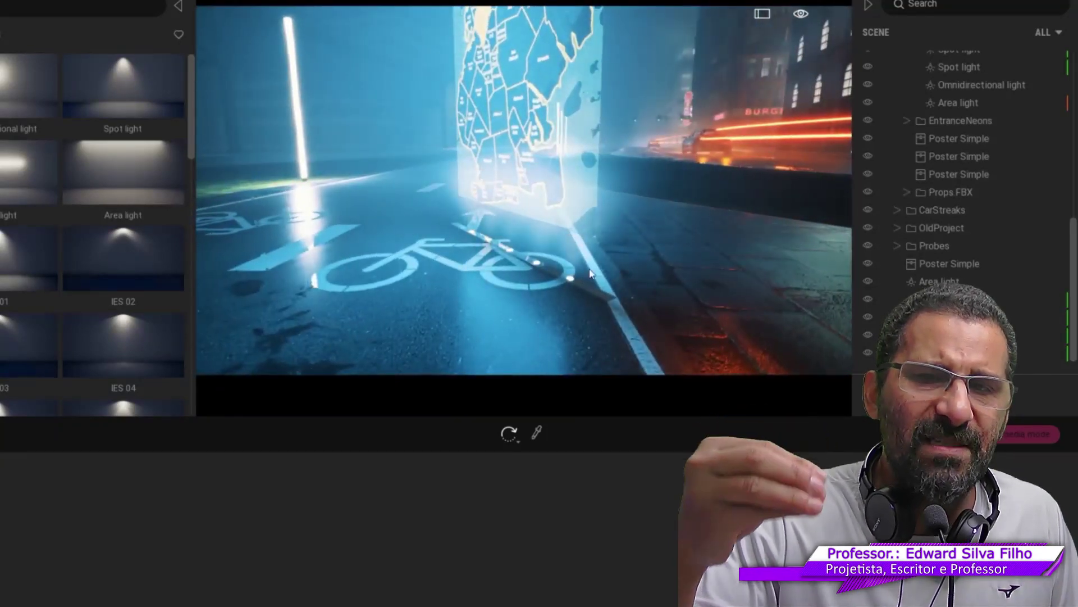
pyautogui.click(622, 258)
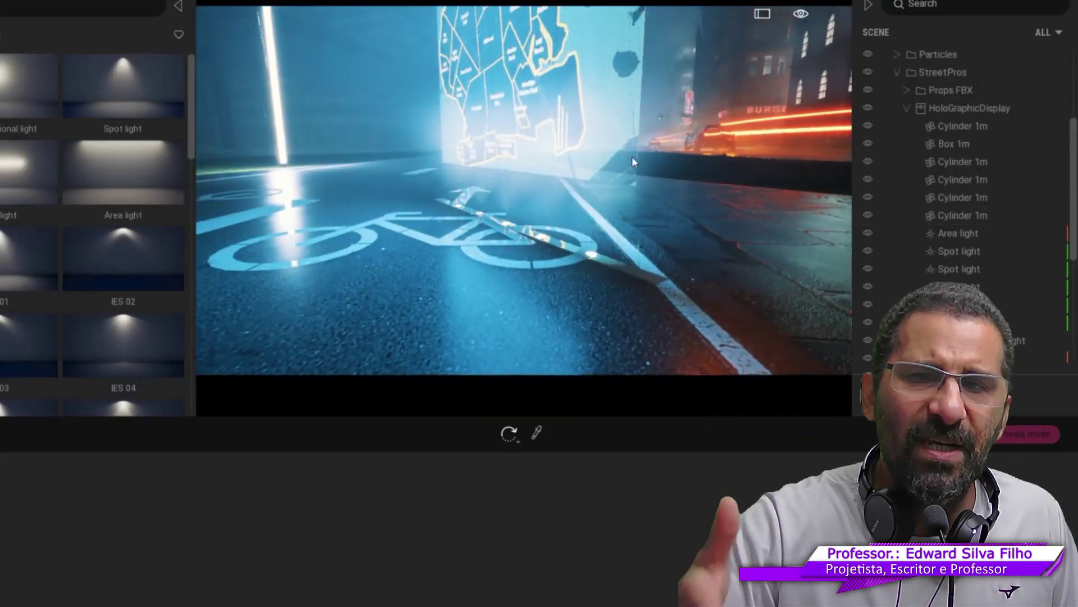